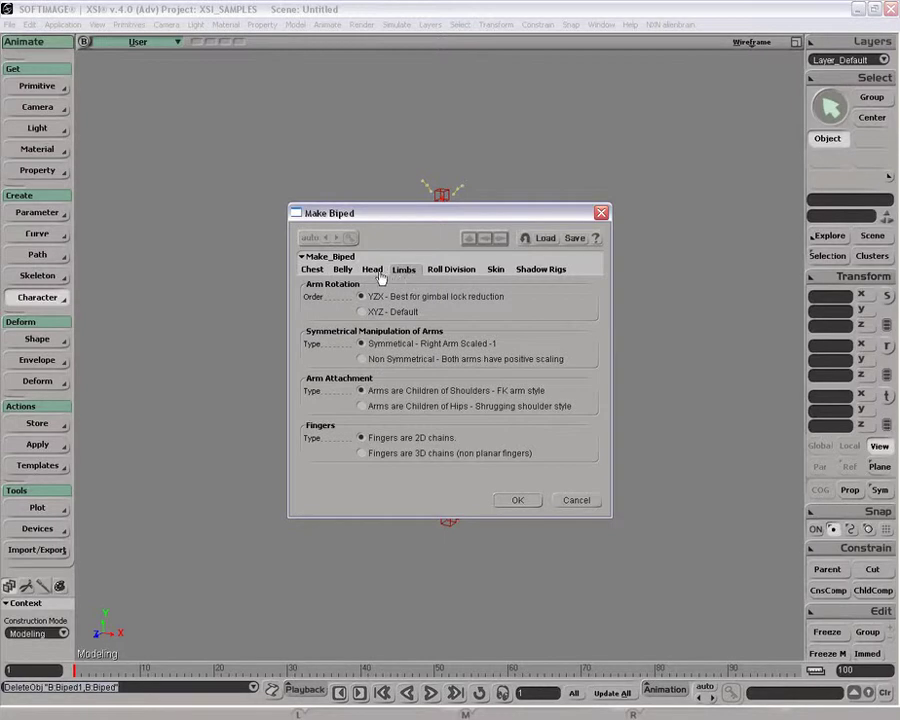
Generate a biped rig from the guide, with arms as children of the shoulders (FK arm style) and fingers as 2D chains
left_click(372, 270)
left_click(345, 271)
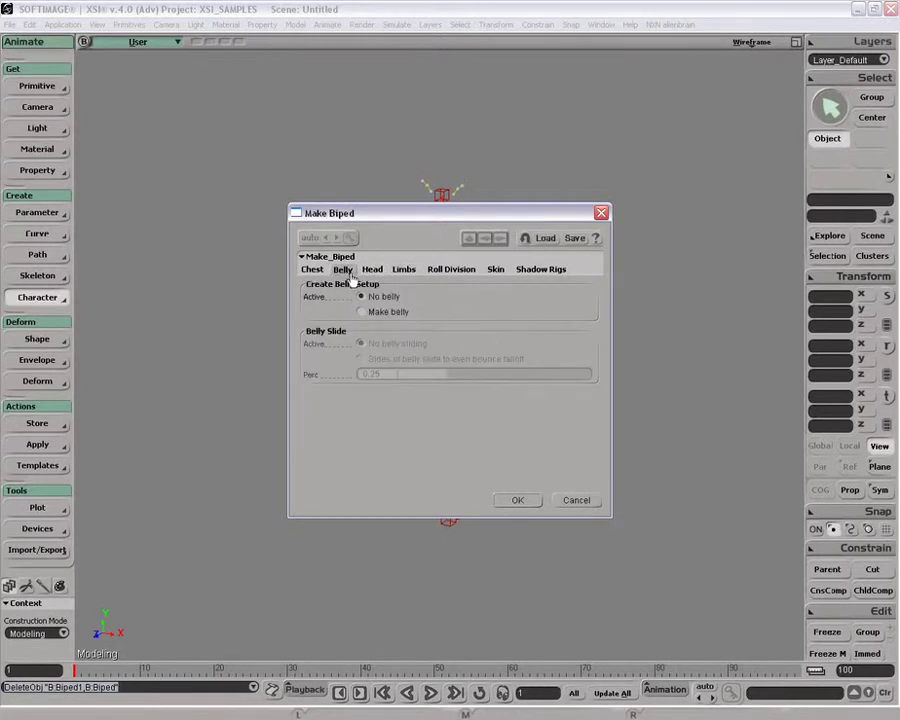
left_click(368, 272)
left_click(342, 272)
left_click(368, 272)
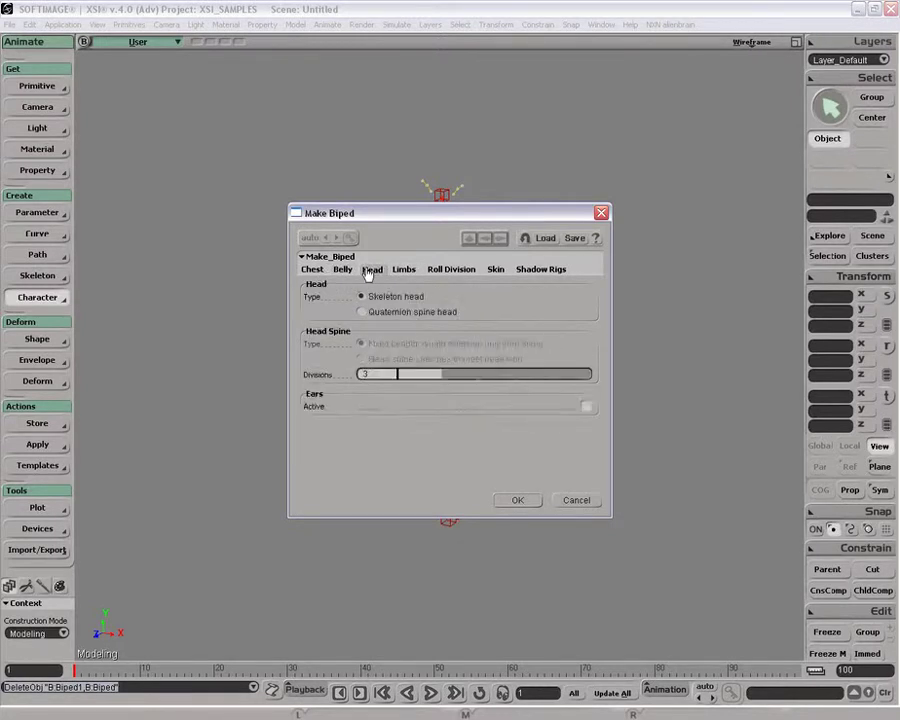
left_click(391, 272)
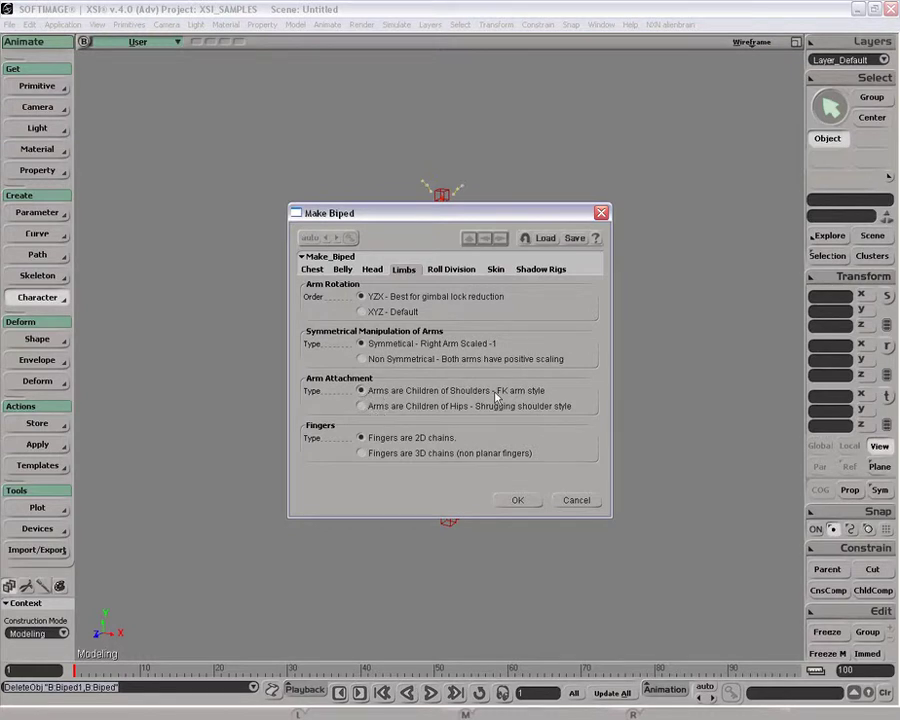
left_click(373, 408)
left_click(363, 438)
left_click(375, 457)
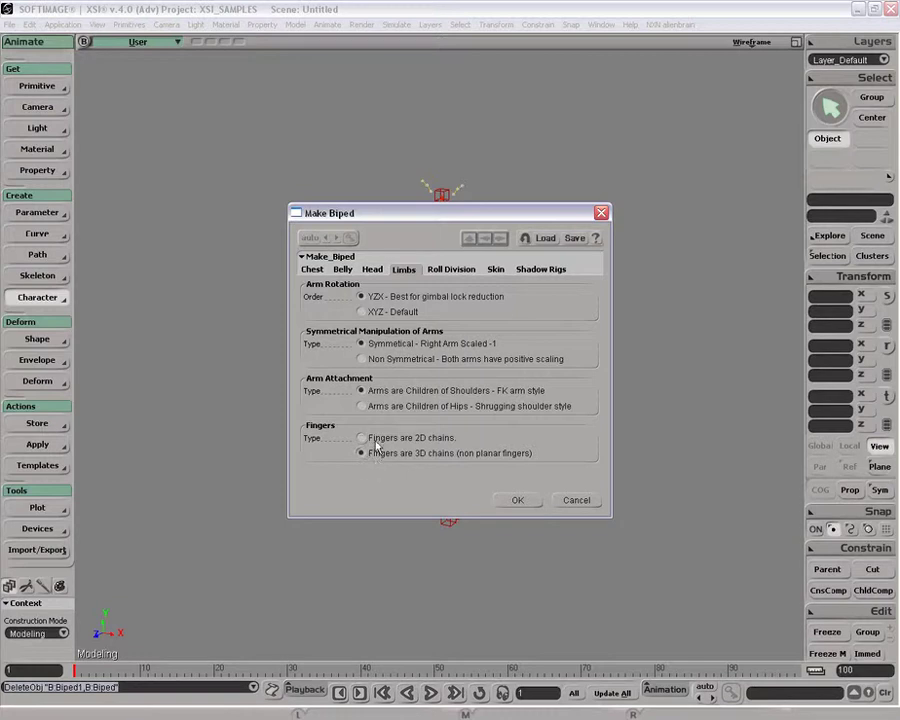
left_click(376, 407)
left_click(378, 438)
left_click(517, 499)
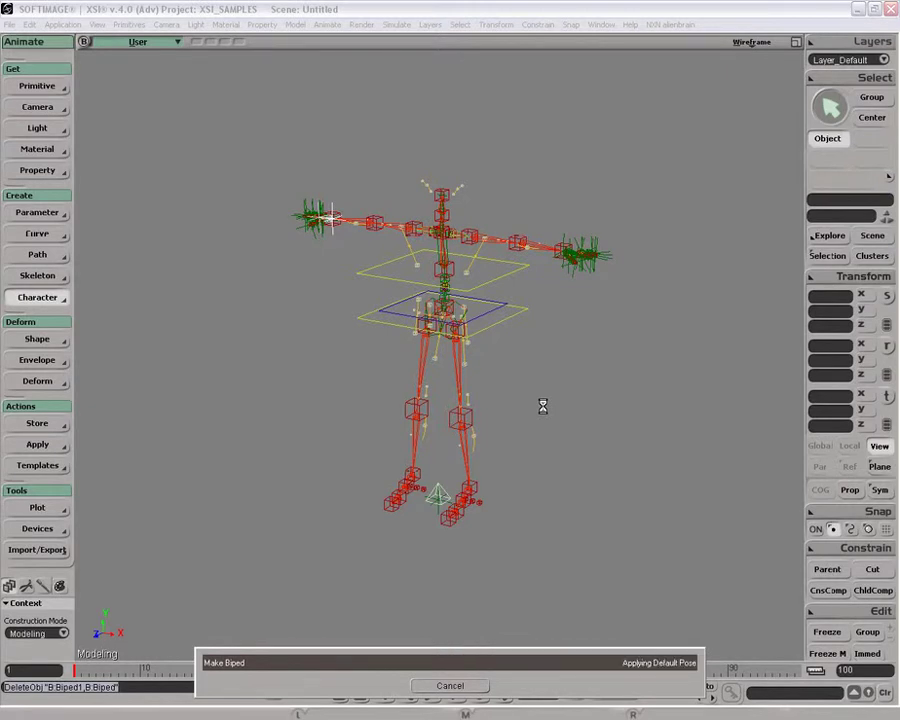
Move the new rig clear of the guide with its GlobalSRT control, to about X 14, Y 5.9, Z -10.7, and close its property page
key("v")
left_click_drag(343, 484, 630, 374)
key("z")
left_click_drag(619, 370, 493, 401)
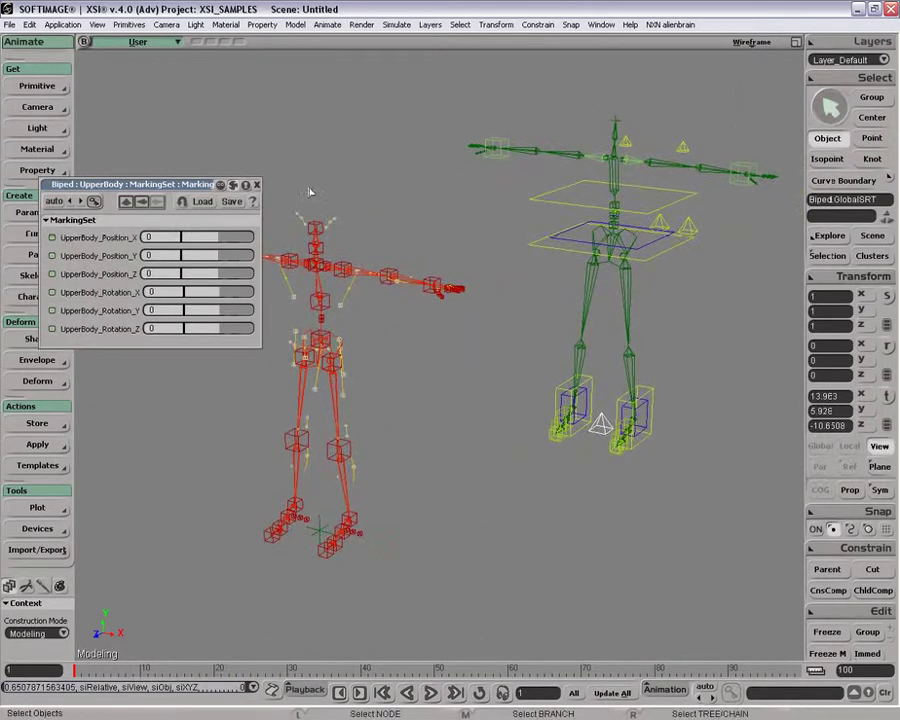
left_click(256, 185)
Generate a second rig from the biped guide, with arms as children of the hips (shrugging shoulder style)
left_click(38, 297)
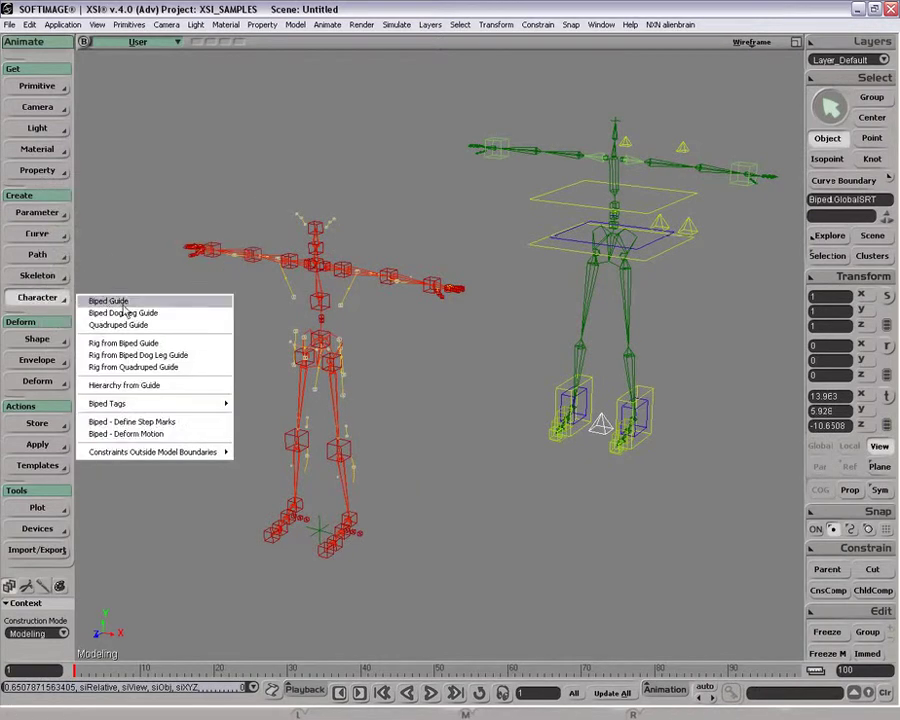
left_click(128, 345)
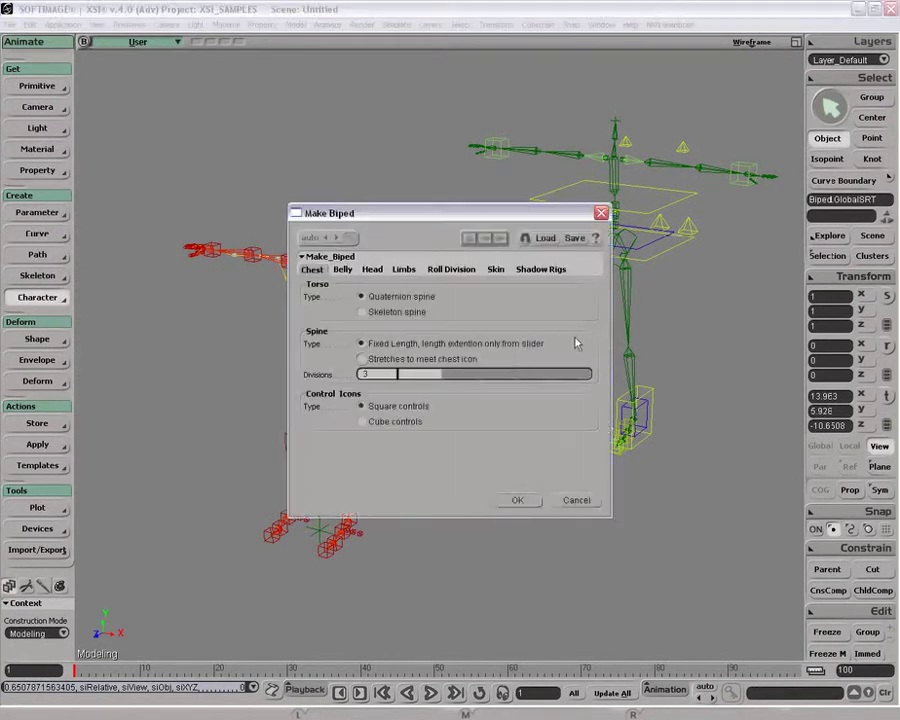
left_click(446, 271)
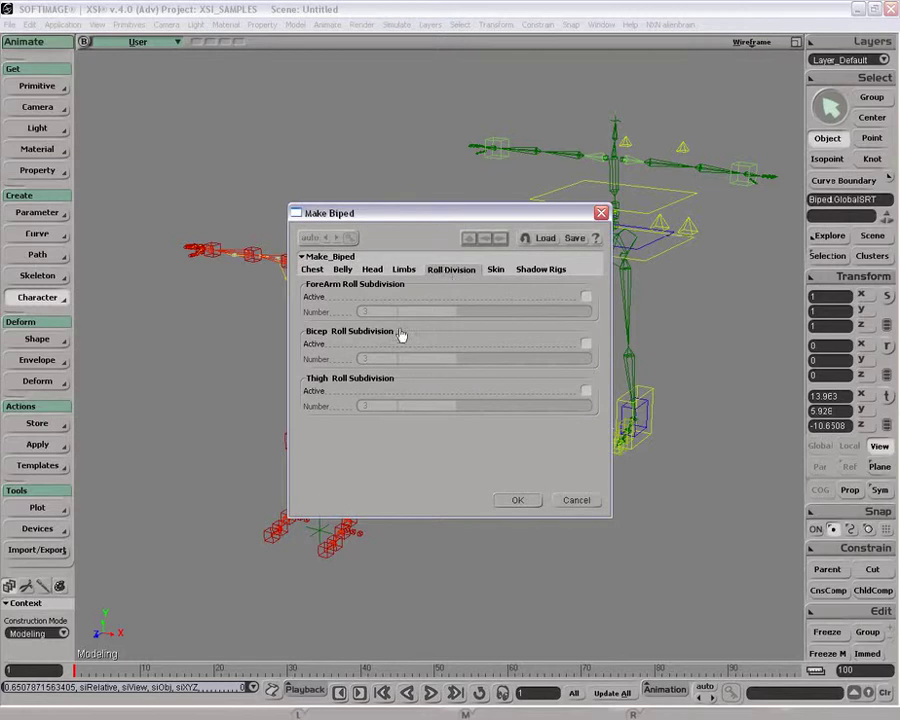
left_click(403, 269)
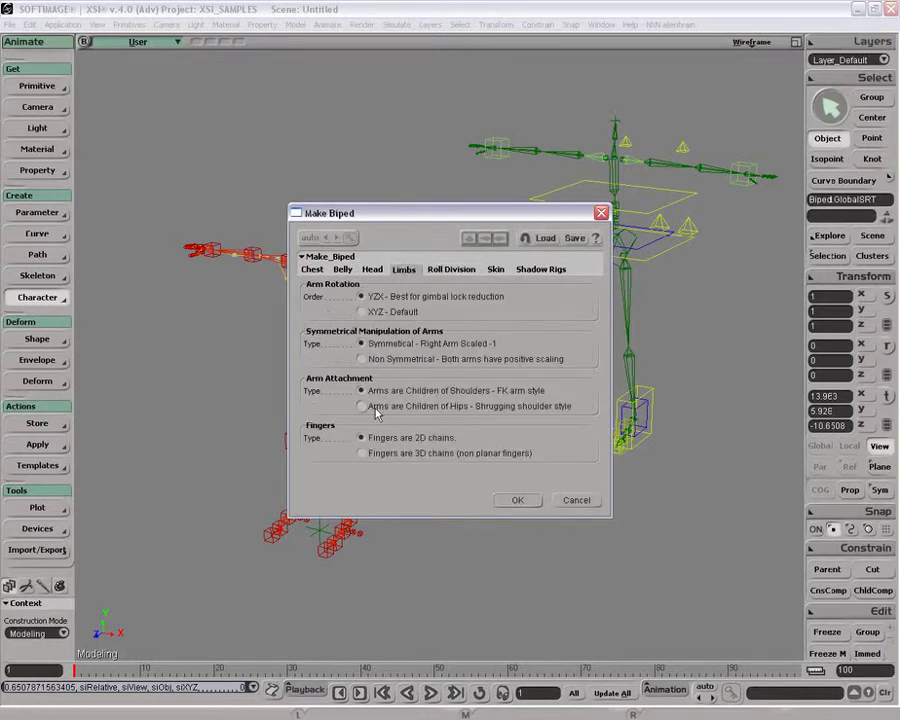
left_click(515, 498)
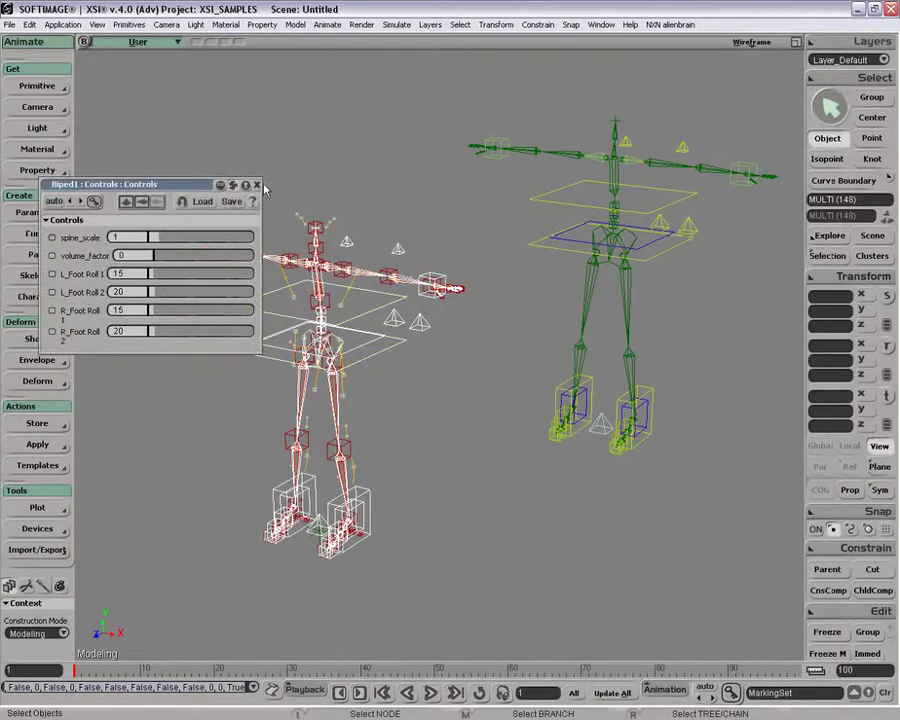
Move the second rig with its GlobalSRT control to about X 21.8, Y -4.1, Z -11.5, in front of the first rig
left_click(323, 525)
key("v")
left_click_drag(260, 304, 668, 375)
key("z")
left_click_drag(601, 321, 368, 302)
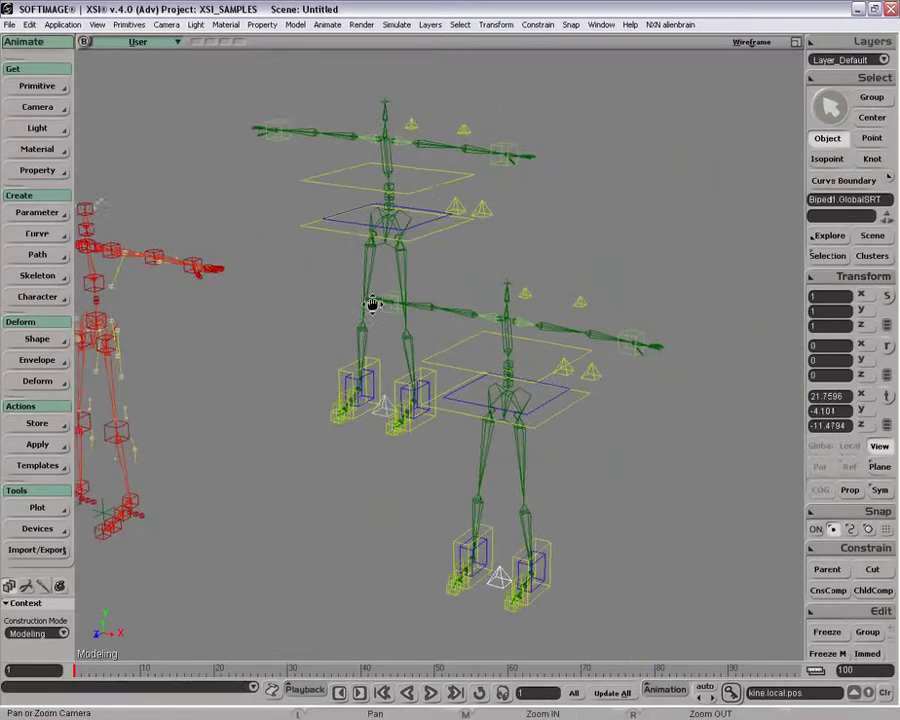
key("space")
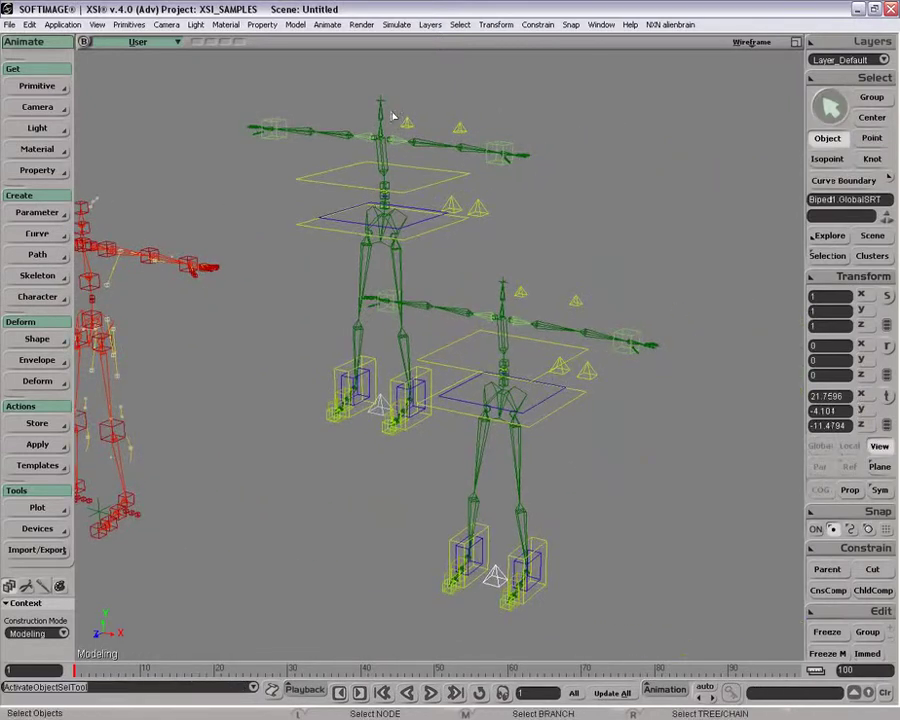
Rotate the first rig's left shoulder downward to swing the whole arm
left_click(398, 143)
key("c")
left_click_drag(434, 106, 442, 147)
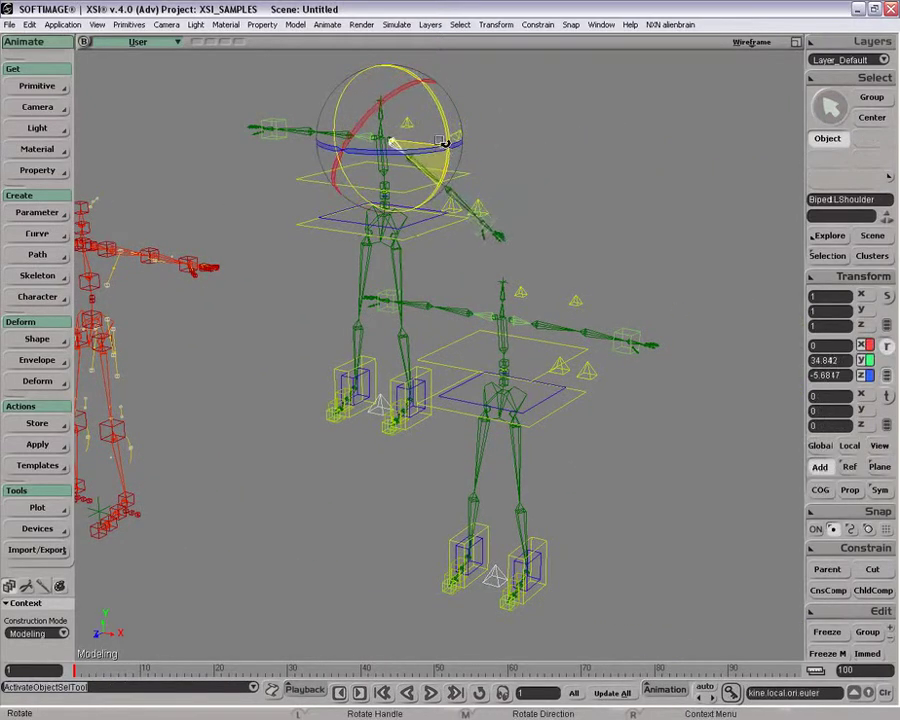
key("space")
Add the second rig's left shoulder to the selection and rotate it slightly
left_click(515, 318, "shift")
key("c")
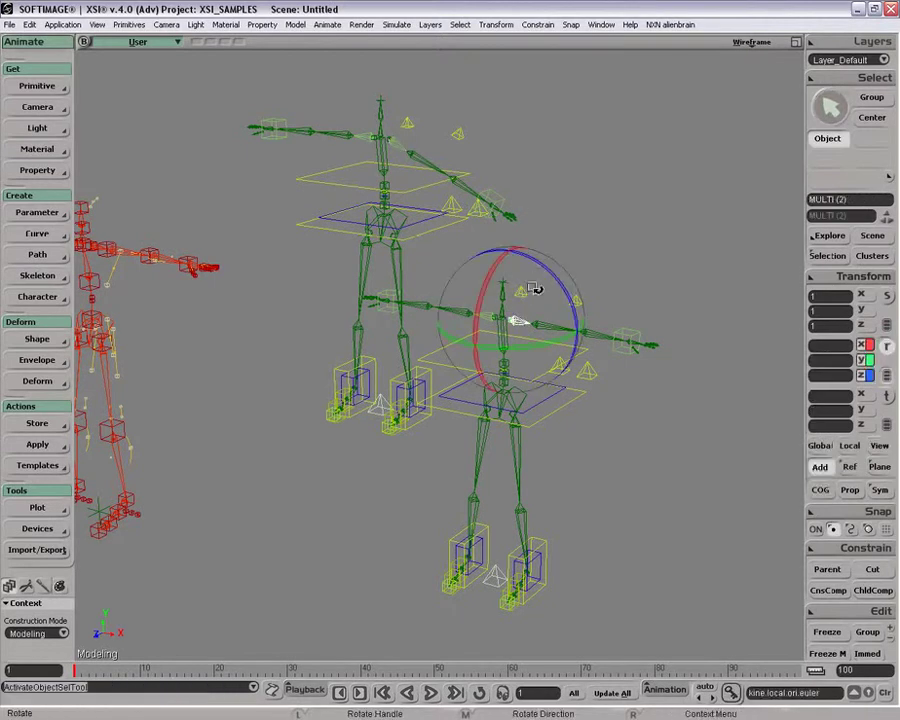
mouse_move(553, 273)
left_mouse_down()
mouse_move(567, 311)
mouse_move(528, 251)
mouse_move(554, 274)
left_mouse_up()
key("space")
Translate the second rig's left arm effector down toward the hips to bend the arm
left_click(643, 317)
left_click(630, 338)
key("v")
left_click_drag(639, 382, 568, 427)
key("space")
Rotate the second rig's left shoulder to about -2.4 in Y to test its shrug independently of the hand
left_click(518, 318)
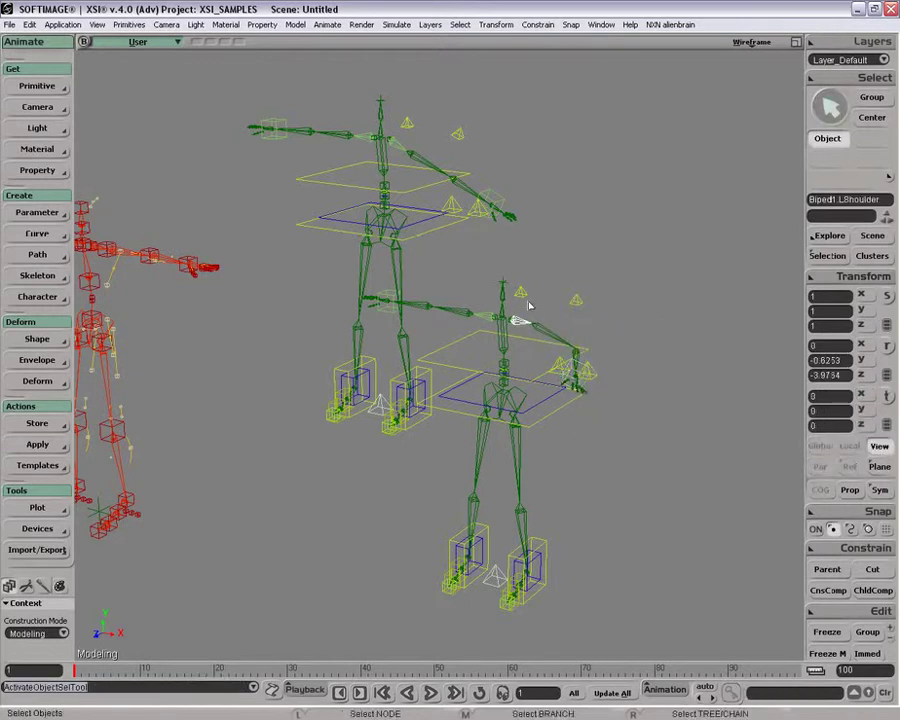
key("c")
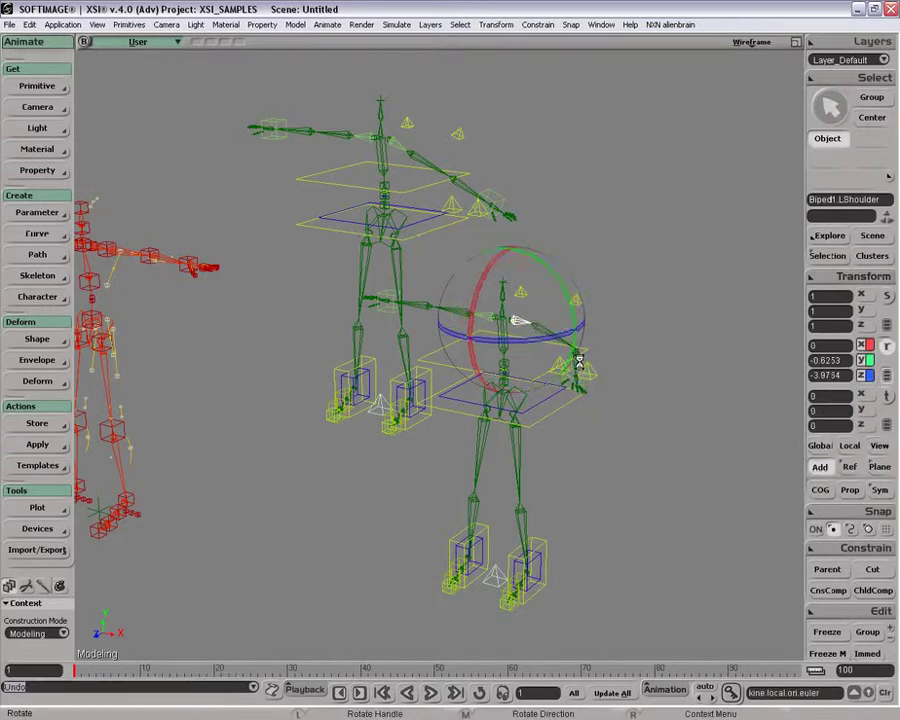
key("space")
left_click(576, 370)
key("v")
key("space")
key("space")
left_click(523, 322)
key("v")
key("c")
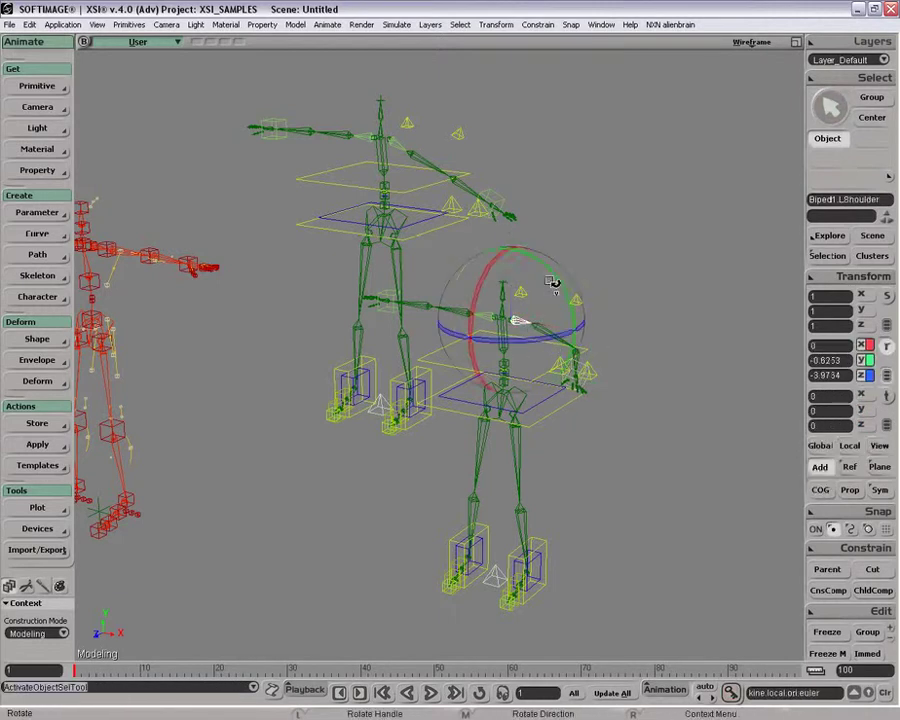
left_click_drag(549, 280, 553, 318)
key("space")
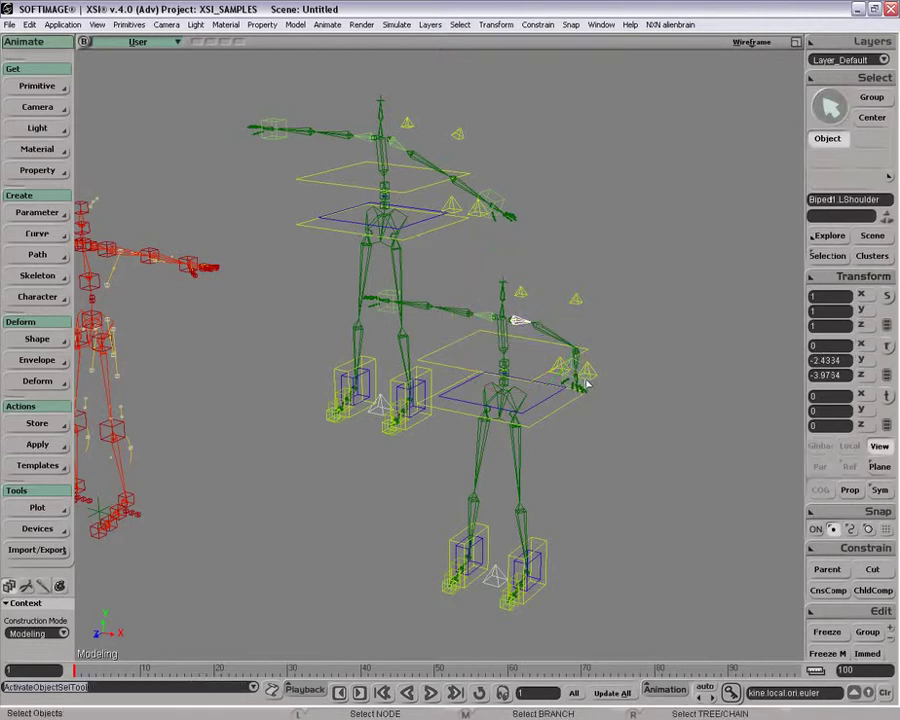
Lower the second rig's left arm effector further beside the hips
left_click(588, 382)
key("v")
left_click_drag(665, 394, 660, 422)
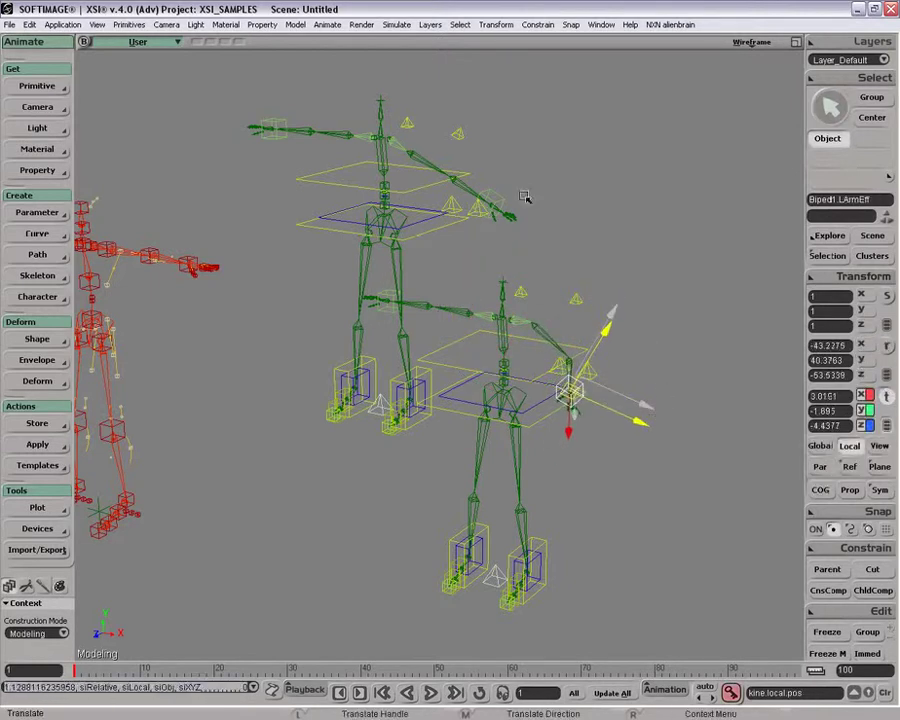
key("space")
Rotate the first rig's left shoulder and upper arm to angle the arm downward
left_click(404, 147)
key("c")
left_click_drag(448, 126, 507, 160)
key("space")
left_click(440, 134)
key("c")
Rotate the first rig's left forearm to about 5.1 in Y and -8.8 in Z, and clear the selection
key("space")
left_click(453, 192)
key("c")
key("space")
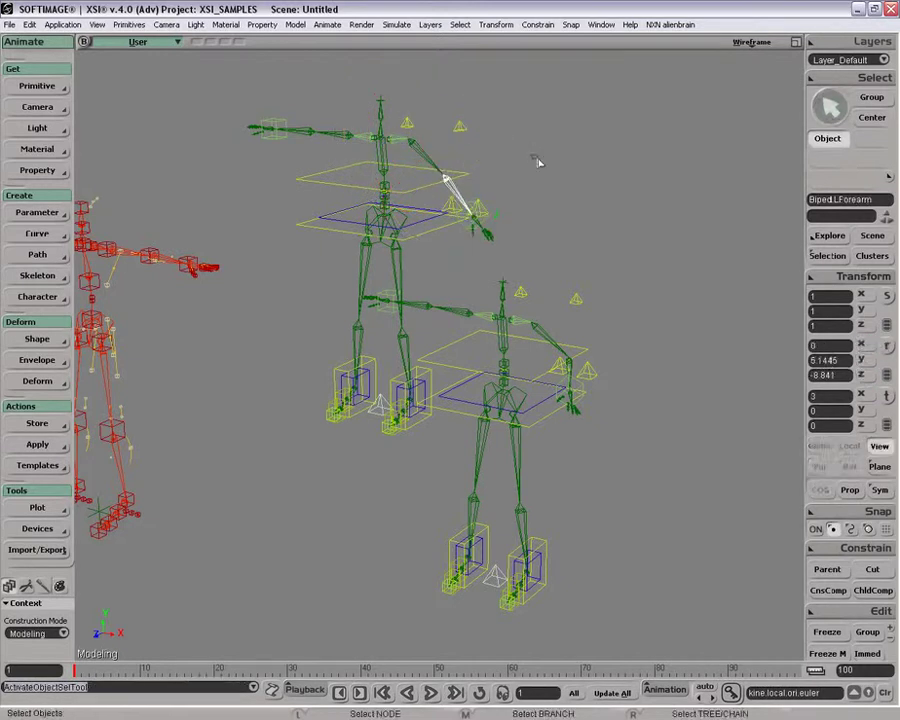
left_click(532, 157)
key("c")
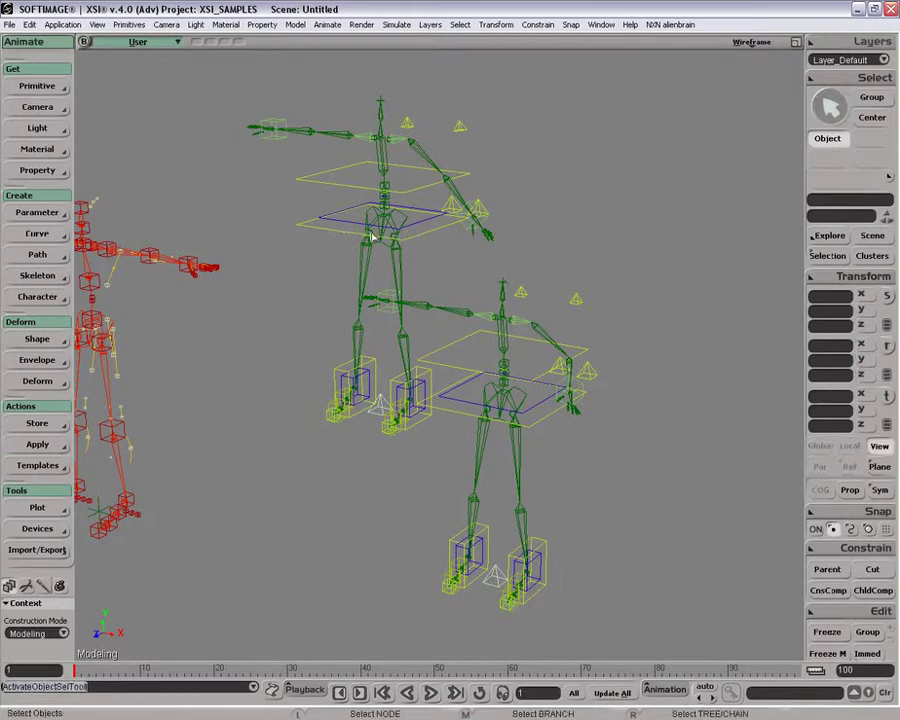
key("space")
Delete the Biped and Biped1 models with their whole hierarchies, keeping only Biped_Guide, and close the Explorer
key("s")
left_click_drag(343, 240, 442, 235)
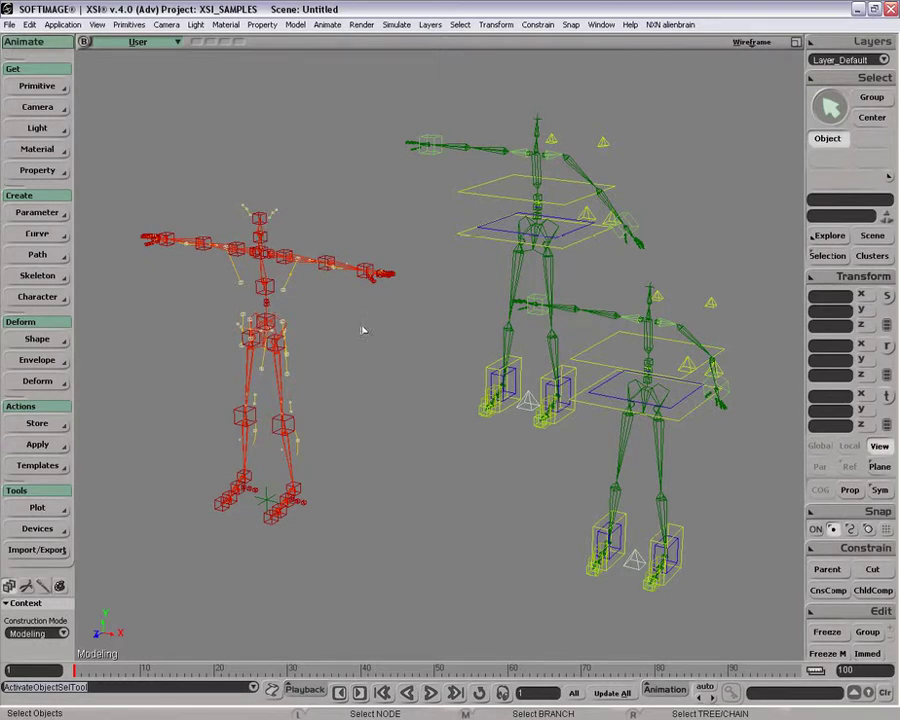
key("8")
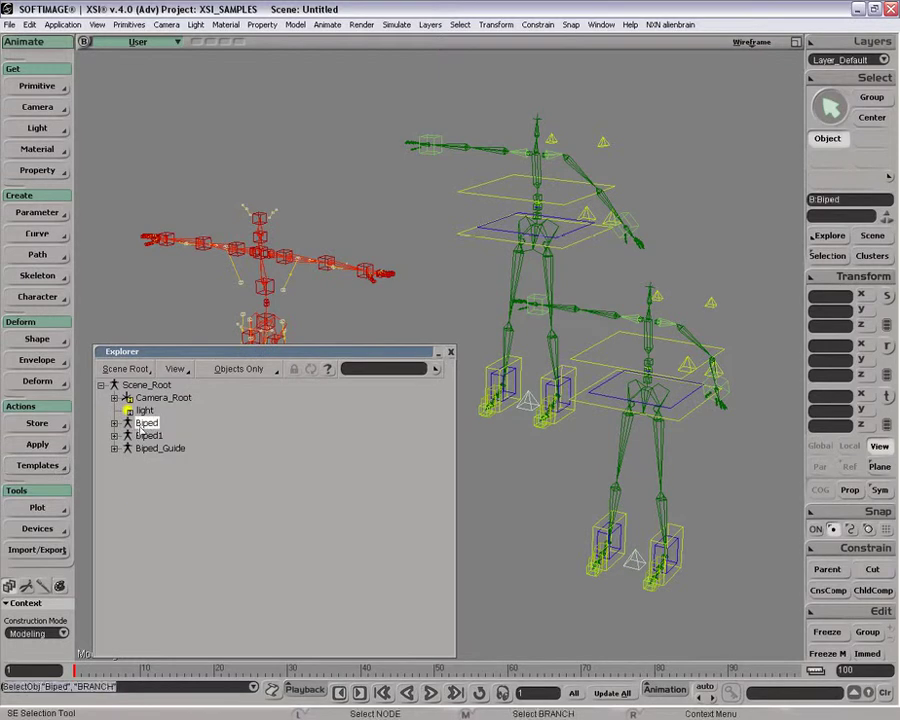
middle_click(147, 424)
middle_click(149, 436, "ctrl")
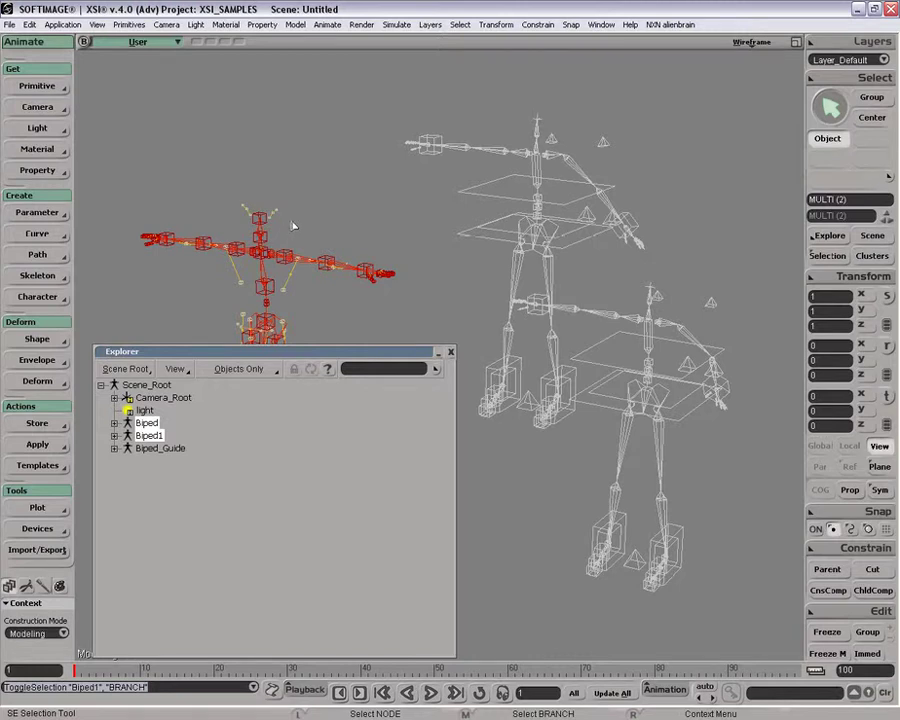
key("Delete")
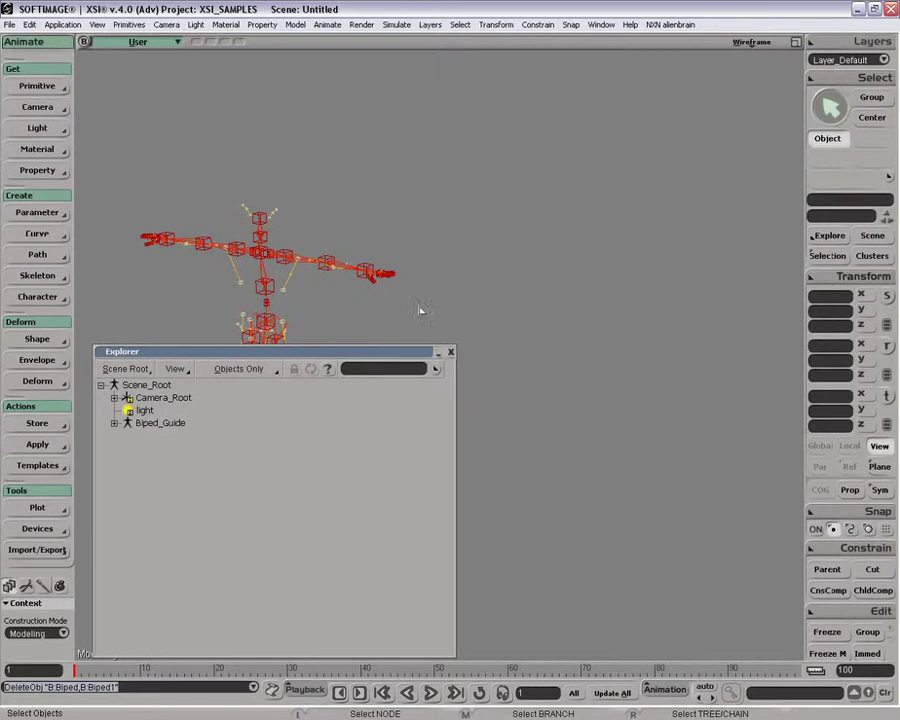
left_click(451, 352)
Frame the biped guide and examine its upper body, head and ear controls up close
middle_click(263, 317)
key("f")
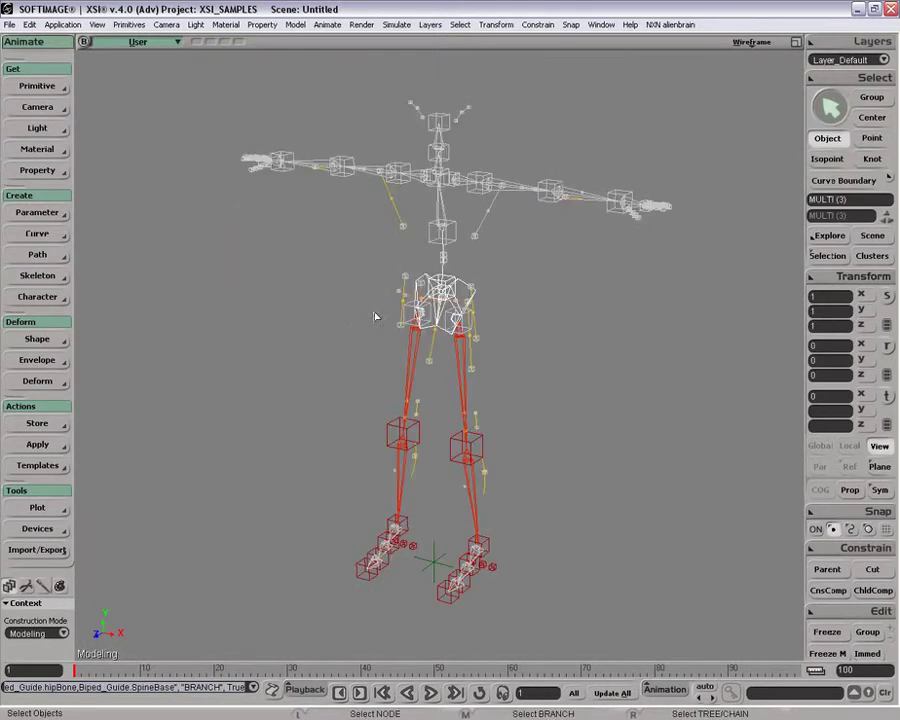
left_click(564, 297)
key("z")
left_click_drag(516, 293, 503, 321)
key("o")
key("p")
key("o")
key("z")
left_click_drag(499, 245, 522, 332)
key("p")
key("o")
left_click_drag(522, 332, 511, 270)
key("p")
key("z")
left_click_drag(497, 152, 489, 268)
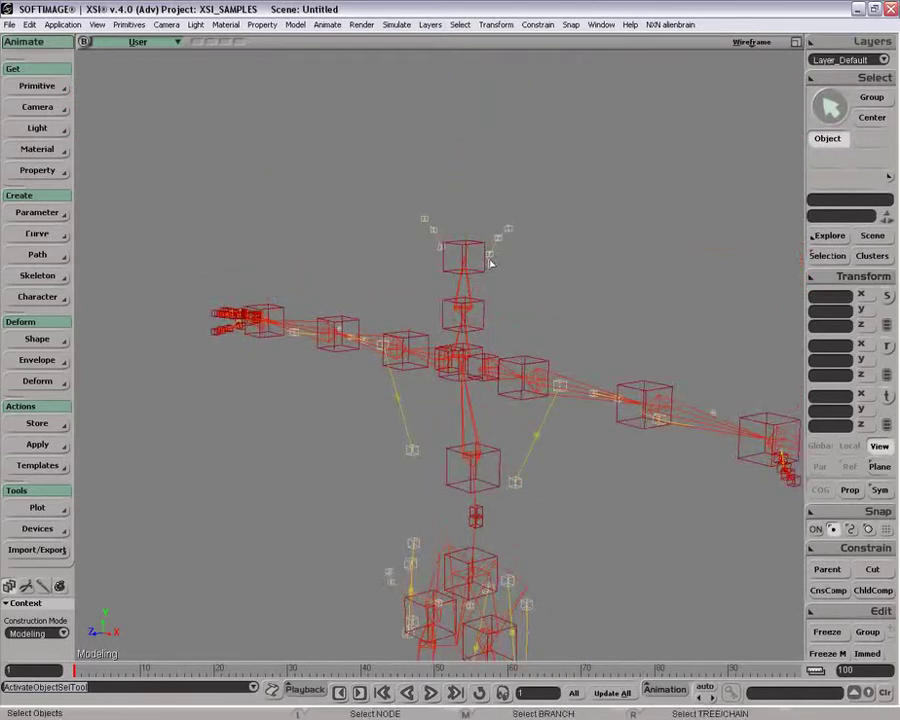
Duplicate the left ear's tip control and place the copy beyond the tip at about X 0.62, Y 0.43, Z -0.03
left_click(489, 259)
key("o")
left_click_drag(434, 277, 501, 281)
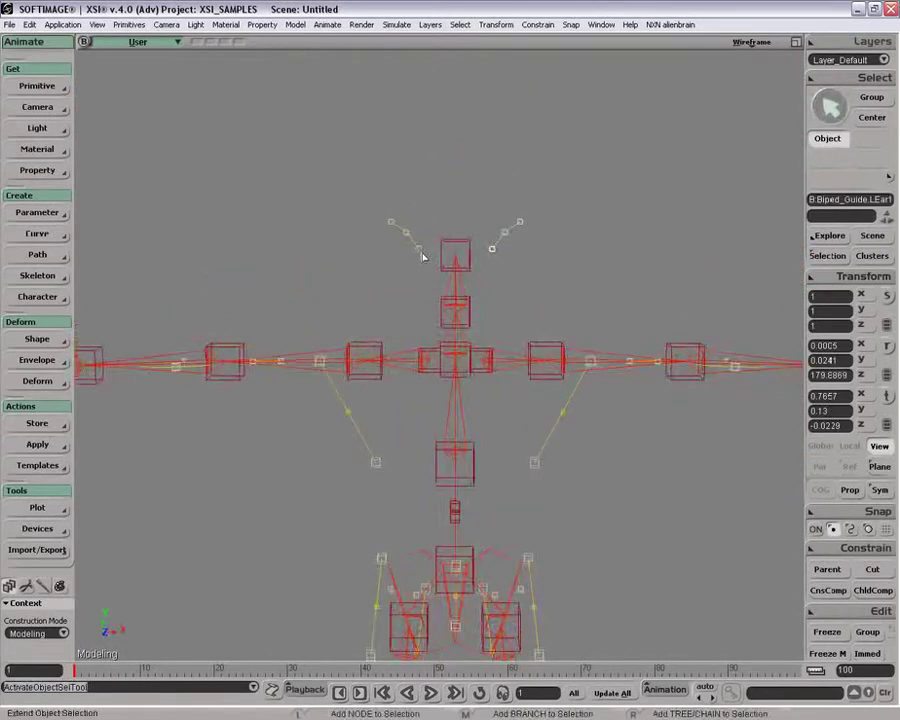
left_click(424, 257, "shift")
left_click(418, 263)
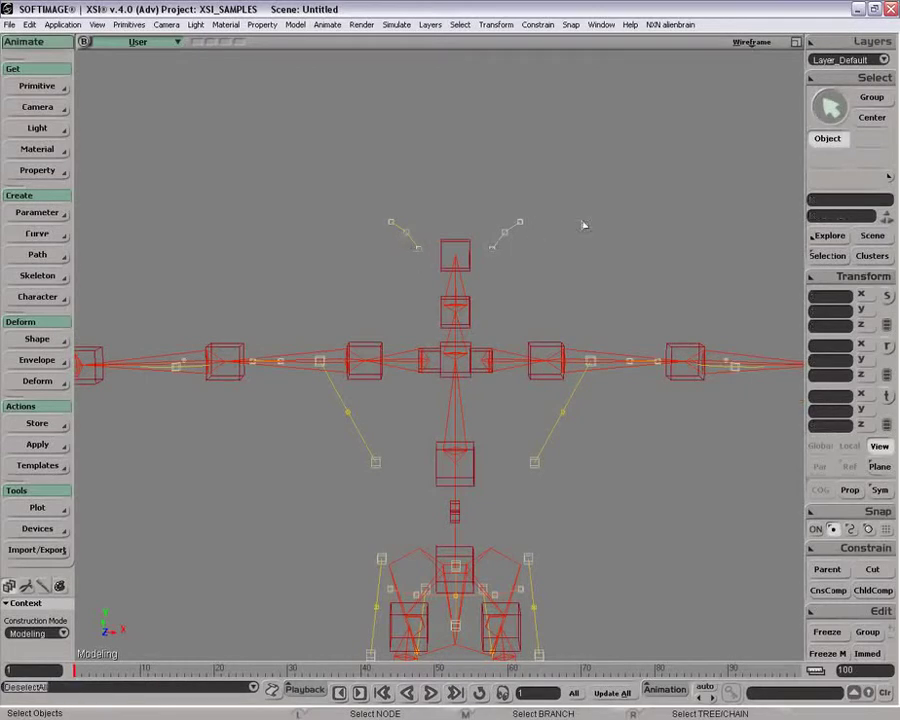
left_click(522, 222)
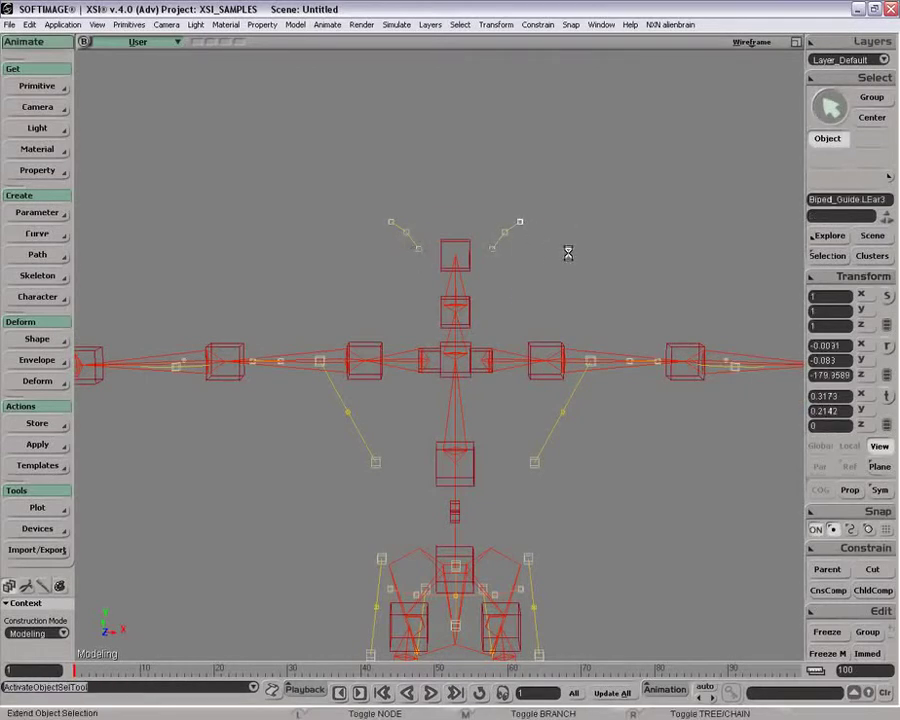
key("ctrl+d")
left_click_drag(580, 246, 585, 242)
key("space")
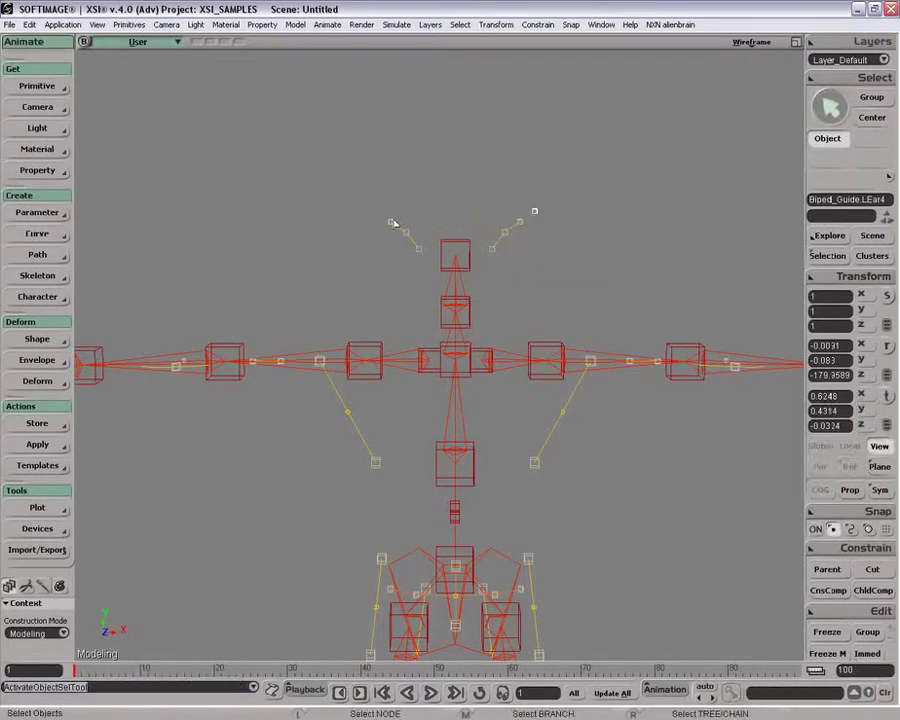
Duplicate the right ear's tip control and place the copy beyond the tip at about X 0.74, Y 0.46, Z 0.04
left_click(391, 221)
key("ctrl+d")
left_click_drag(508, 257, 484, 248)
Move the duplicated left ear control slightly outward to about X 0.69, Y 0.50, Z -0.04, and clear the selection
left_click(535, 211)
key("v")
left_click_drag(578, 225, 582, 223)
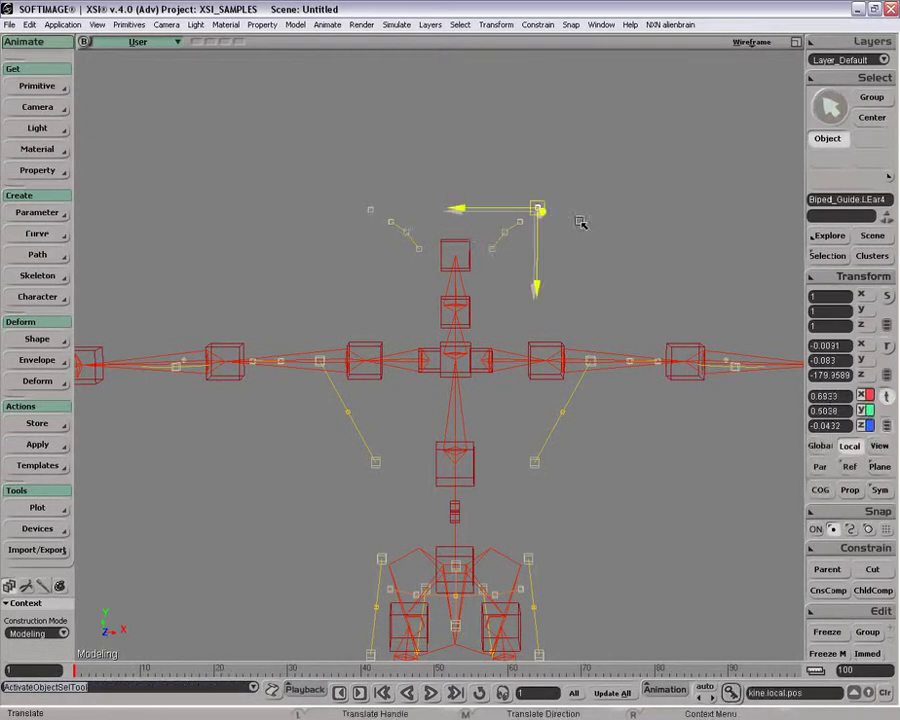
key("space")
left_click(580, 236)
Apply a Symmetry constraint to the duplicated right ear control so that it mirrors the outermost left ear control
left_click(370, 209)
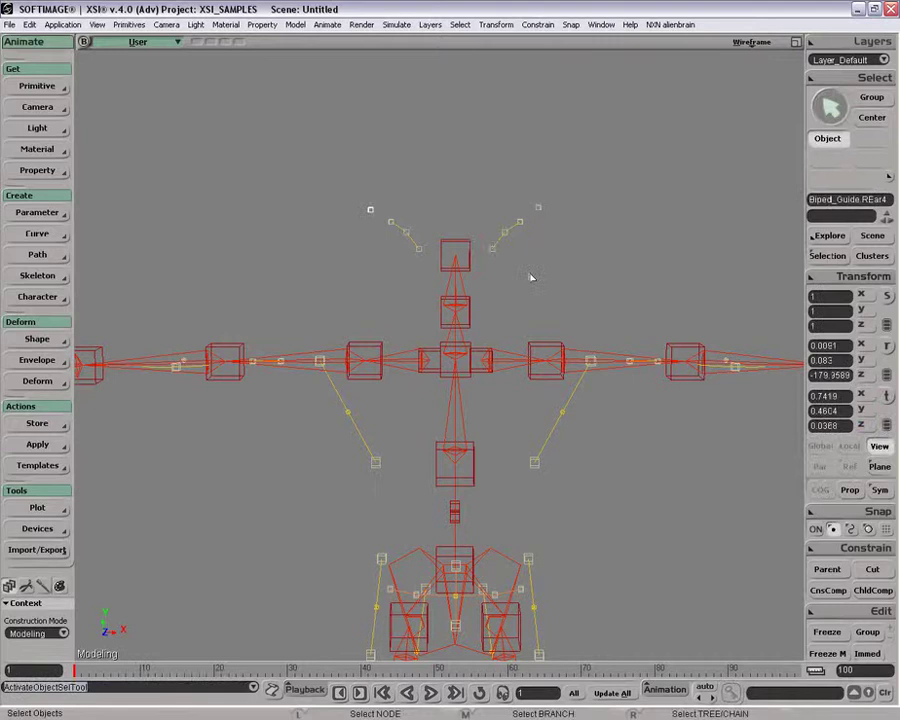
left_click(862, 548)
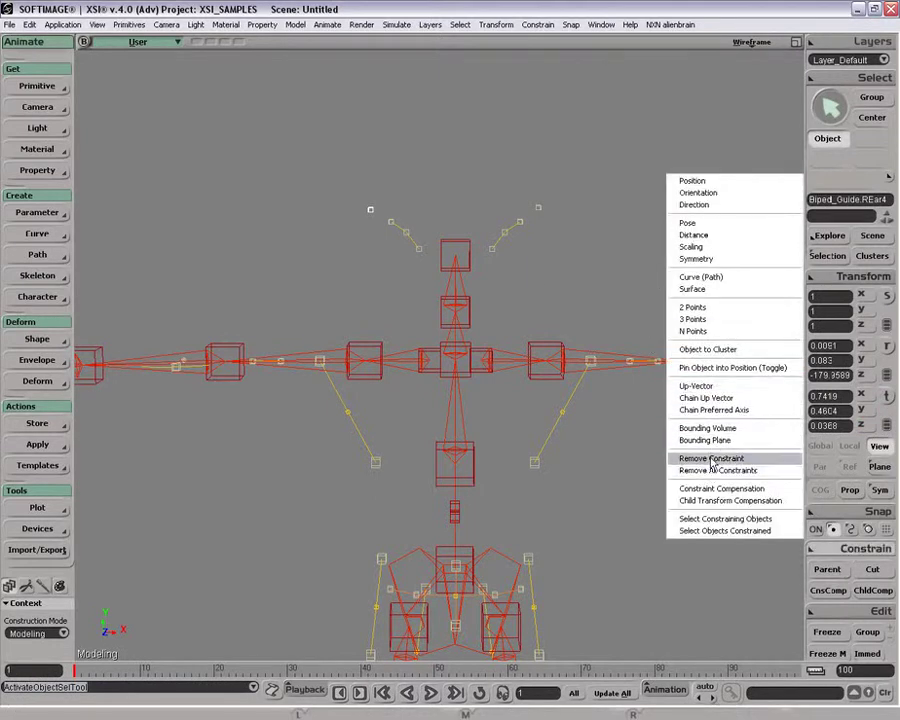
left_click(696, 258)
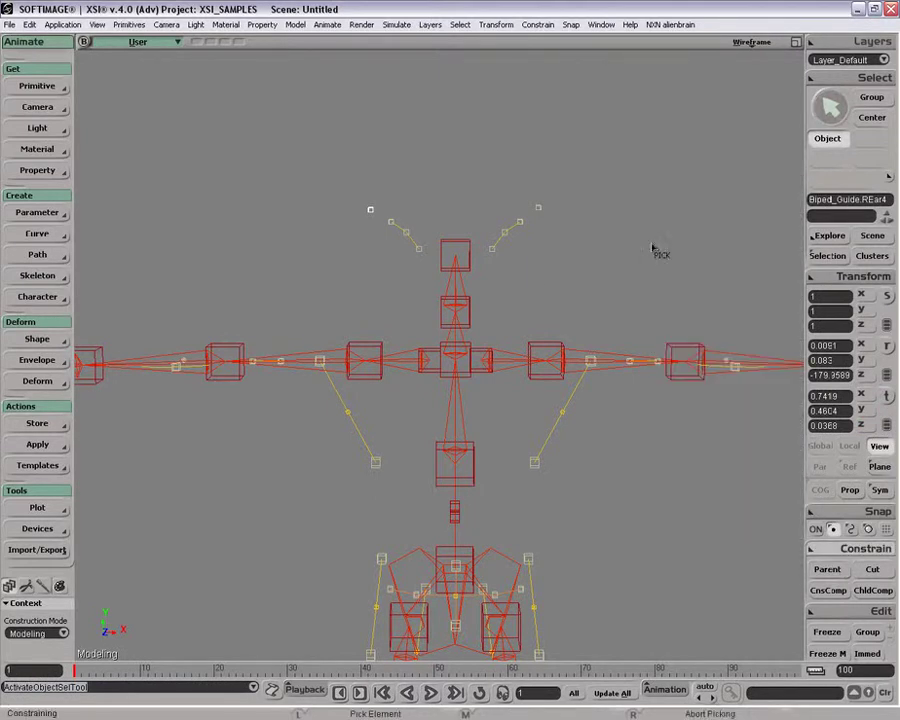
left_click(538, 207)
right_click(620, 232)
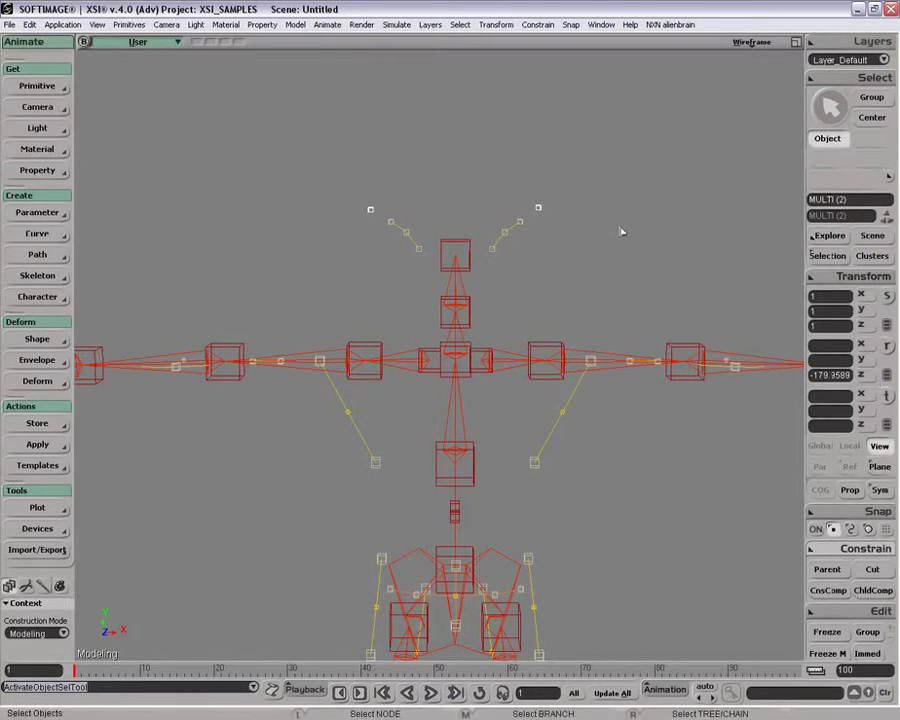
Move the outermost left ear control to about X 0.79, Y 0.47, Z -0.03
key("space")
left_click(538, 207)
key("v")
left_click_drag(629, 279, 621, 293)
left_click(255, 185)
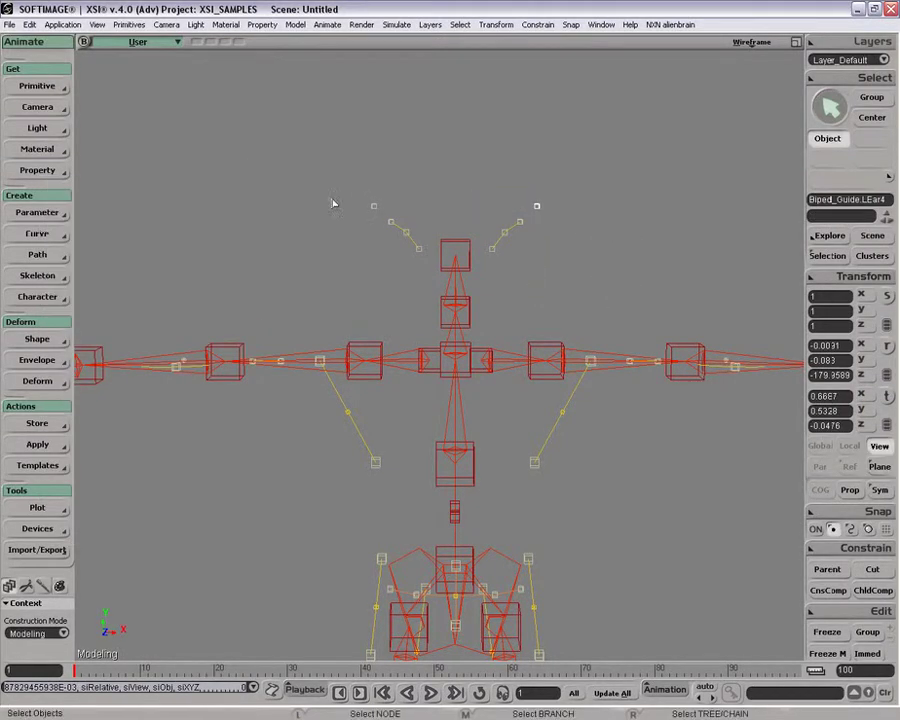
key("v")
left_click_drag(569, 248, 576, 258)
Select and frame the guide's upper and lower stomach controls to examine the belly setup
key("z")
left_click_drag(528, 500, 485, 309)
key("o")
left_click_drag(447, 371, 279, 468)
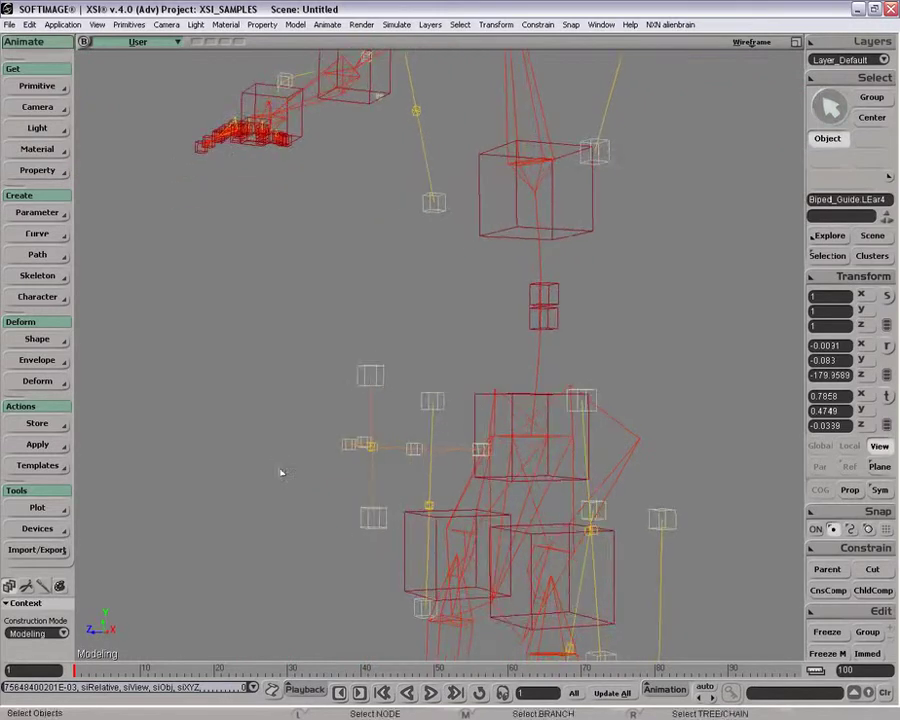
left_click(380, 364)
left_click(378, 478, "shift")
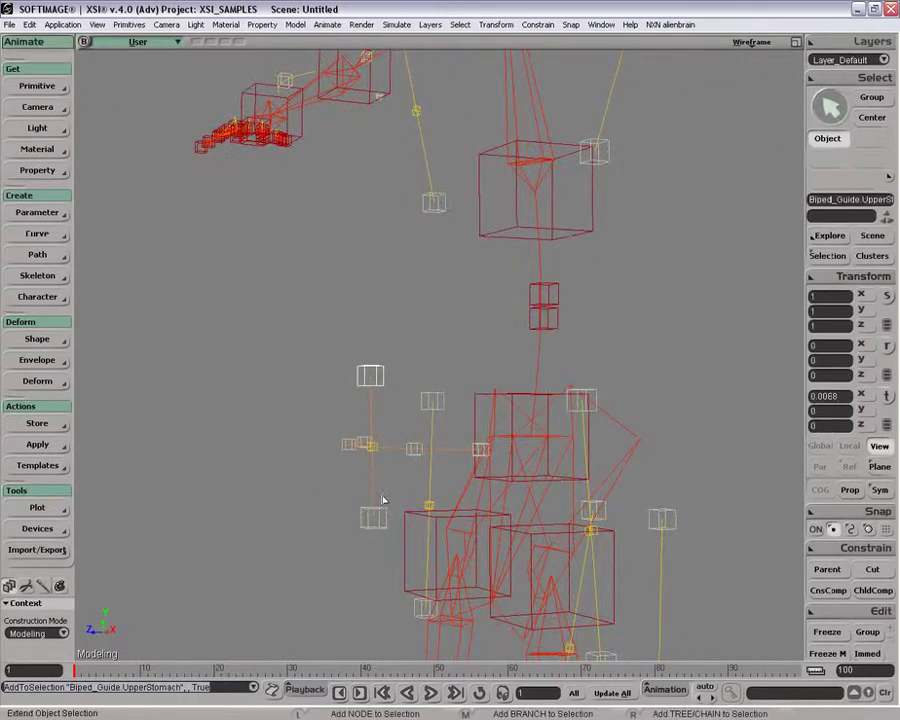
left_click(388, 490, "shift")
key("f")
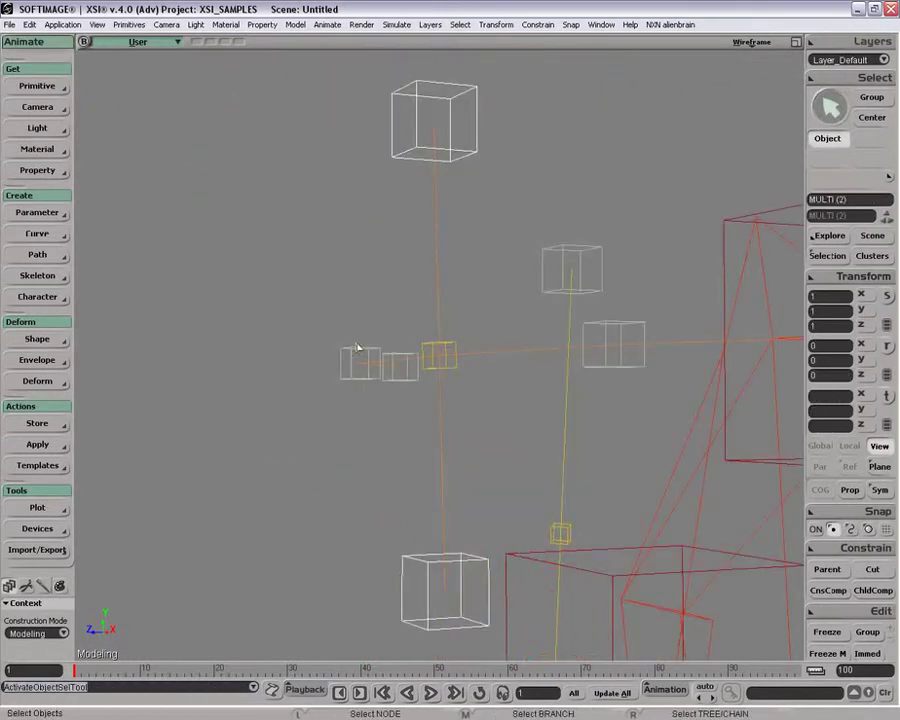
Select the belly controls on both sides of the guide and examine them from the side, clearing the selection
key("o")
left_click_drag(368, 429, 505, 357)
left_click(516, 345, "shift")
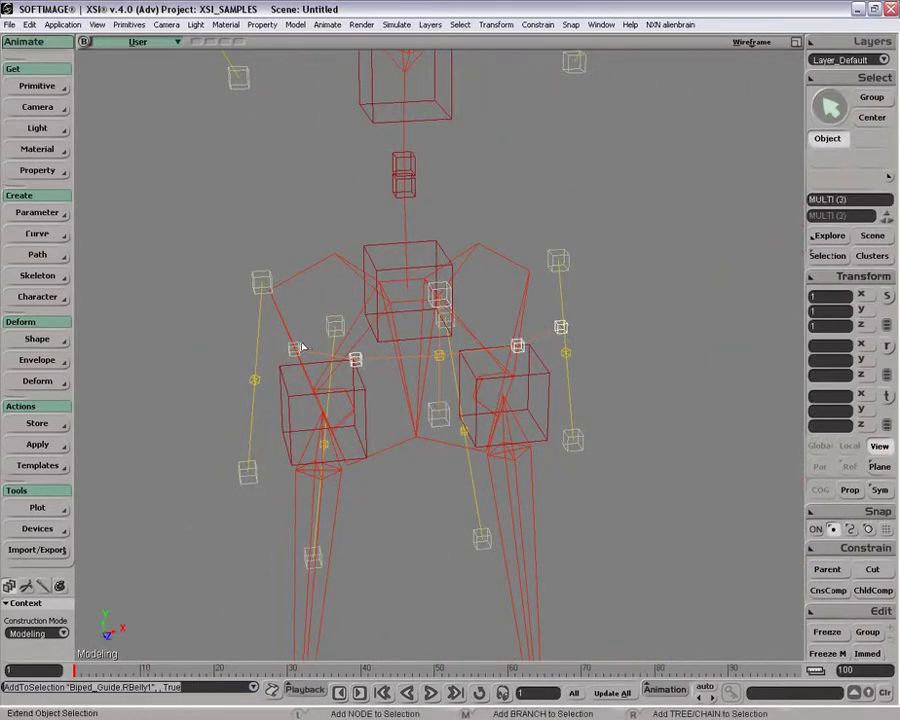
left_click(330, 322)
key("o")
left_click_drag(424, 394, 210, 316)
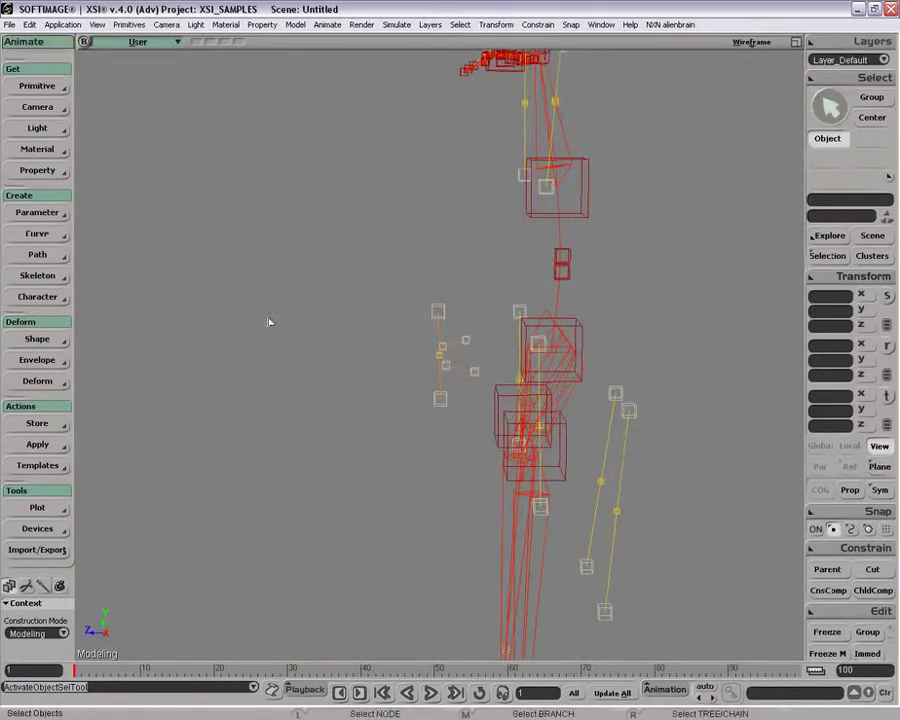
Start a rig from the biped guide with Make belly and the belly sides sliding to even bounce falloff
left_click(33, 296)
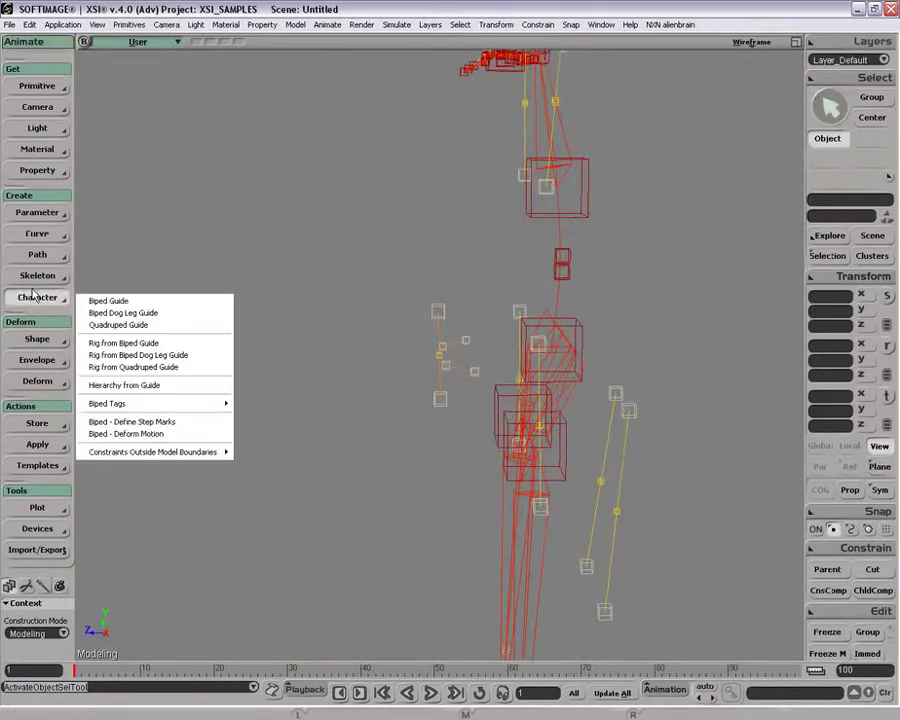
left_click(120, 344)
left_click(354, 268)
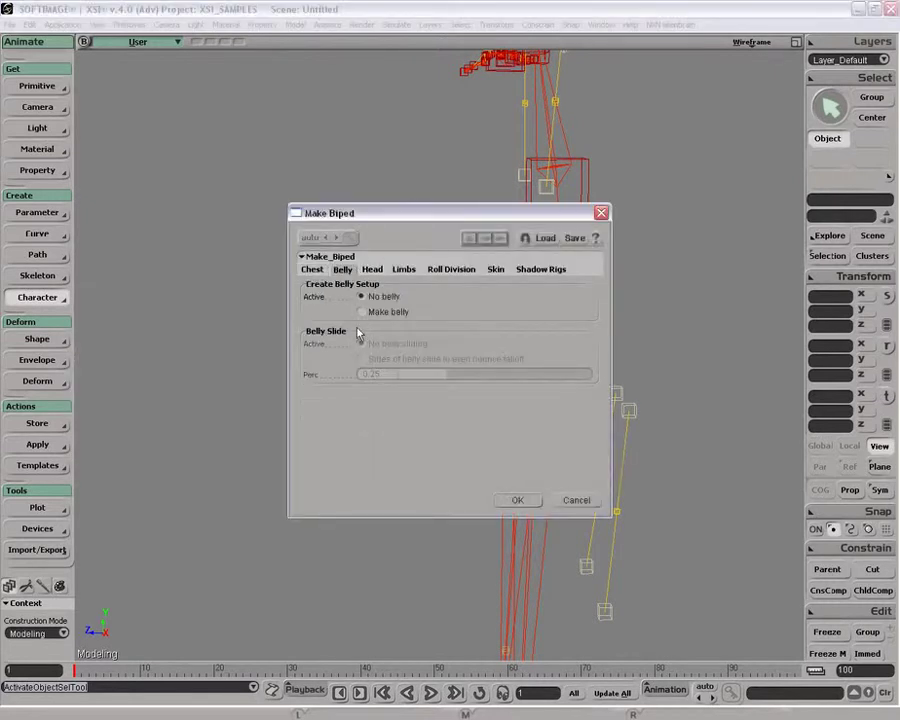
left_click(364, 312)
left_click(395, 359)
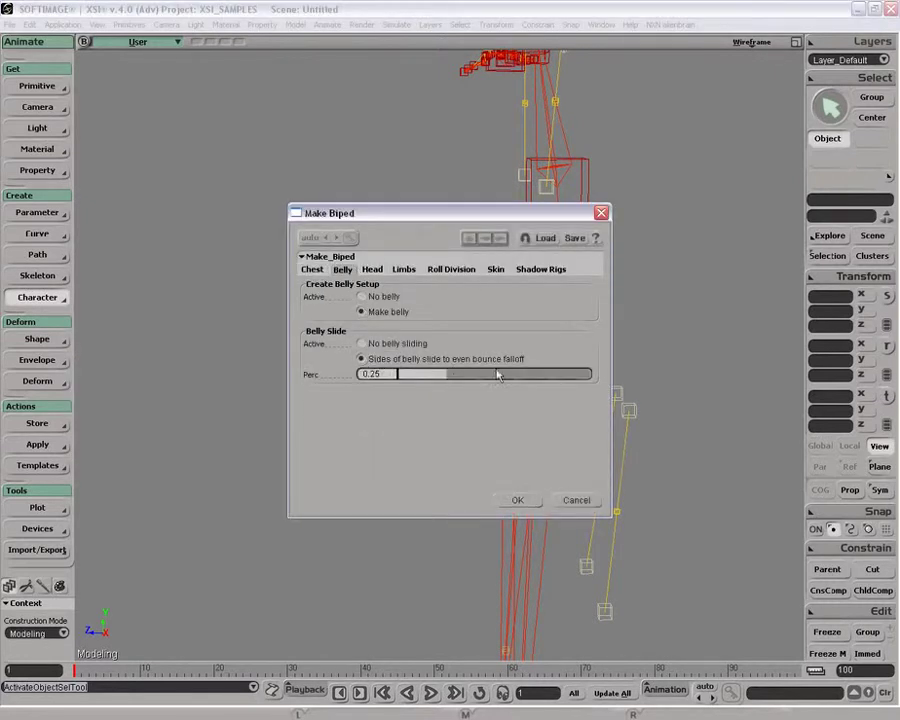
left_click_drag(433, 380, 438, 380)
Choose Quaternion spine head, include the ears, and generate the biped rig
left_click(443, 270)
left_click_drag(461, 220, 258, 283)
left_click(169, 330)
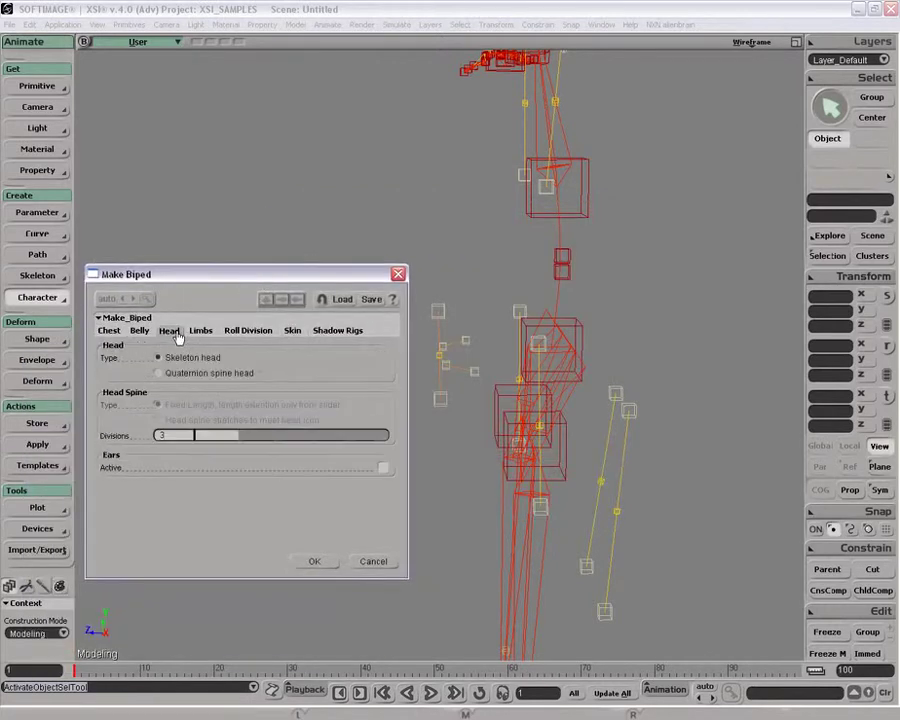
left_click(160, 373)
left_click(316, 563)
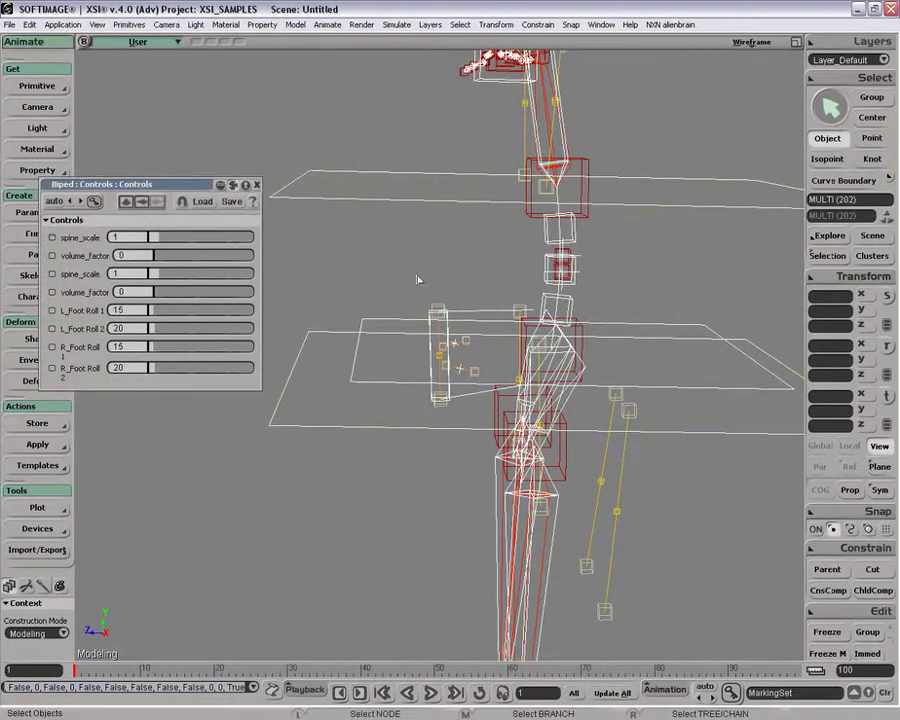
Move the whole generated rig away from the guide using its global control
key("space")
left_click_drag(378, 243, 394, 280)
key("p")
key("o")
left_click_drag(394, 404, 488, 433)
key("space")
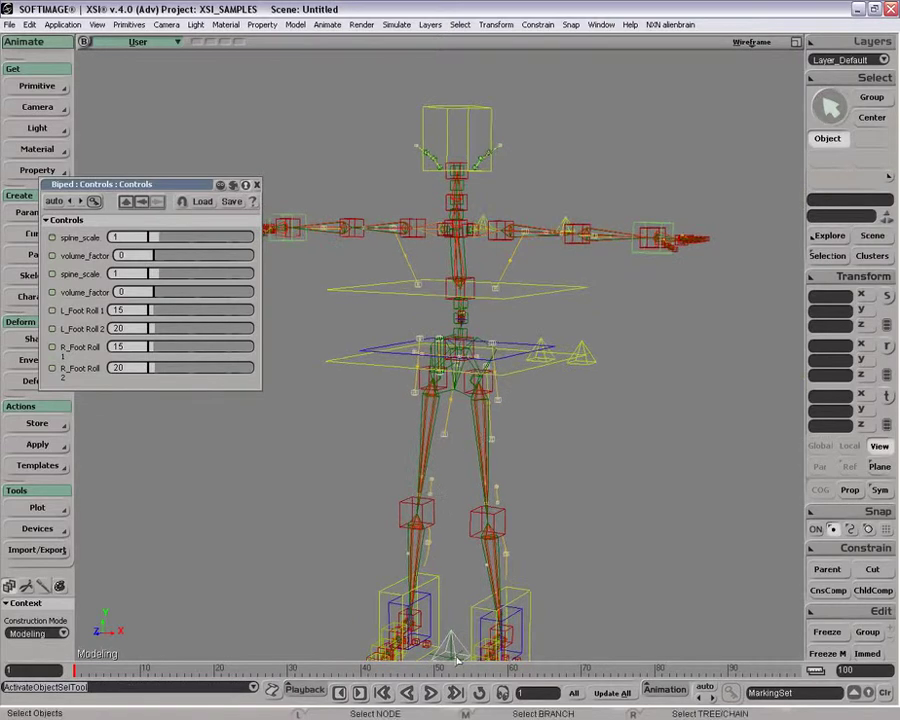
left_click(450, 645)
key("v")
left_click_drag(288, 508, 640, 388)
key("s")
left_click_drag(714, 356, 311, 511)
left_click_drag(607, 438, 650, 372)
Translate the rig's chest control slightly, to about X -0.01, Y 0.13, Z 0
key("z")
left_click_drag(484, 301, 486, 408)
key("p")
key("o")
left_click_drag(544, 299, 557, 420)
key("space")
key("v")
left_click_drag(568, 531, 480, 326)
Select the rig's hip control and shift it slightly to test how the belly reacts
key("space")
key("p")
key("o")
key("space")
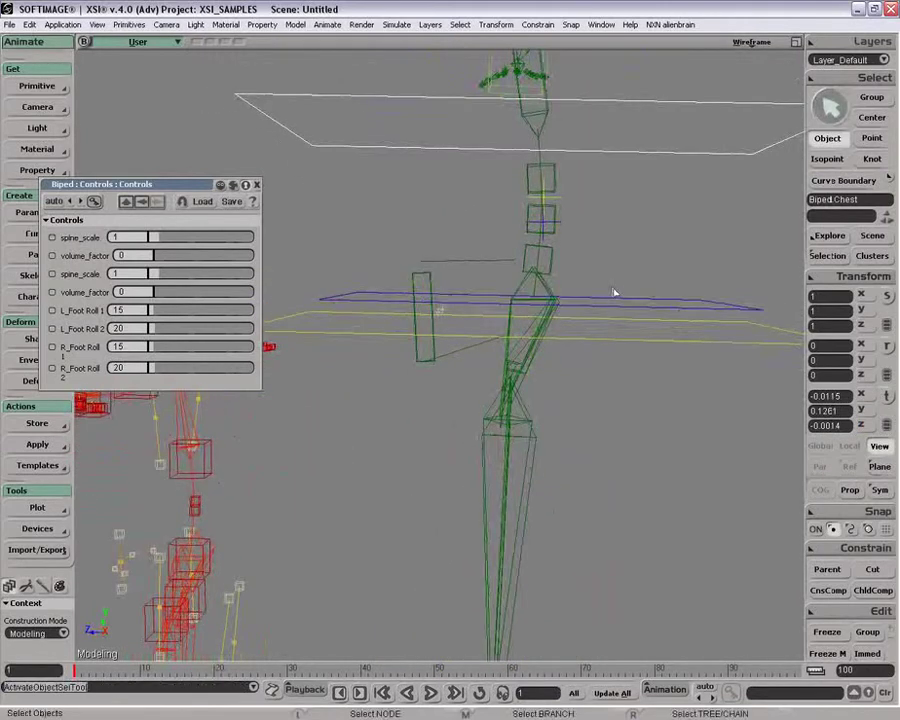
left_click_drag(614, 288, 608, 325)
key("v")
mouse_move(613, 277)
left_mouse_down()
mouse_move(605, 217)
mouse_move(604, 256)
left_mouse_up()
Compare the rig's belly object and side binding with the matching belly controls on the biped guide
key("space")
left_click(438, 322)
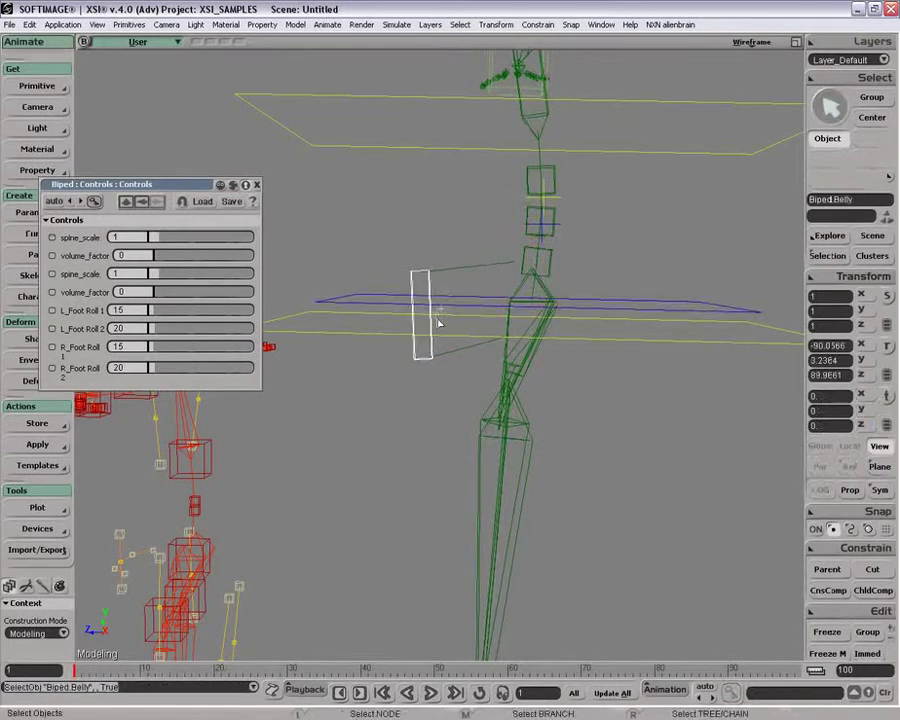
key("o")
left_click_drag(438, 322, 452, 413)
key("z")
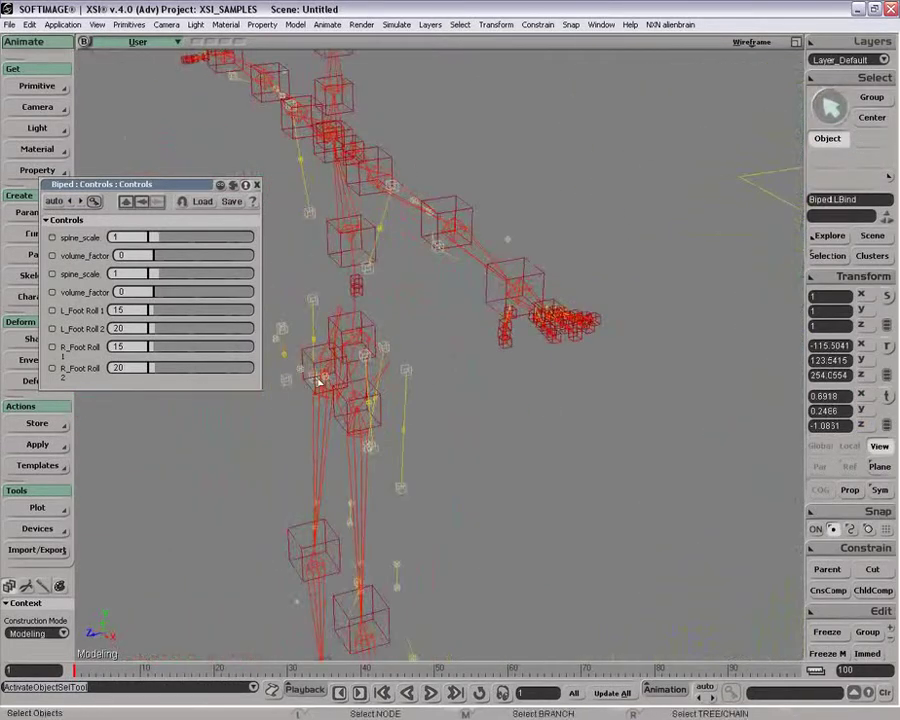
left_click(280, 346)
key("o")
left_click_drag(280, 346, 365, 388)
left_click(371, 377)
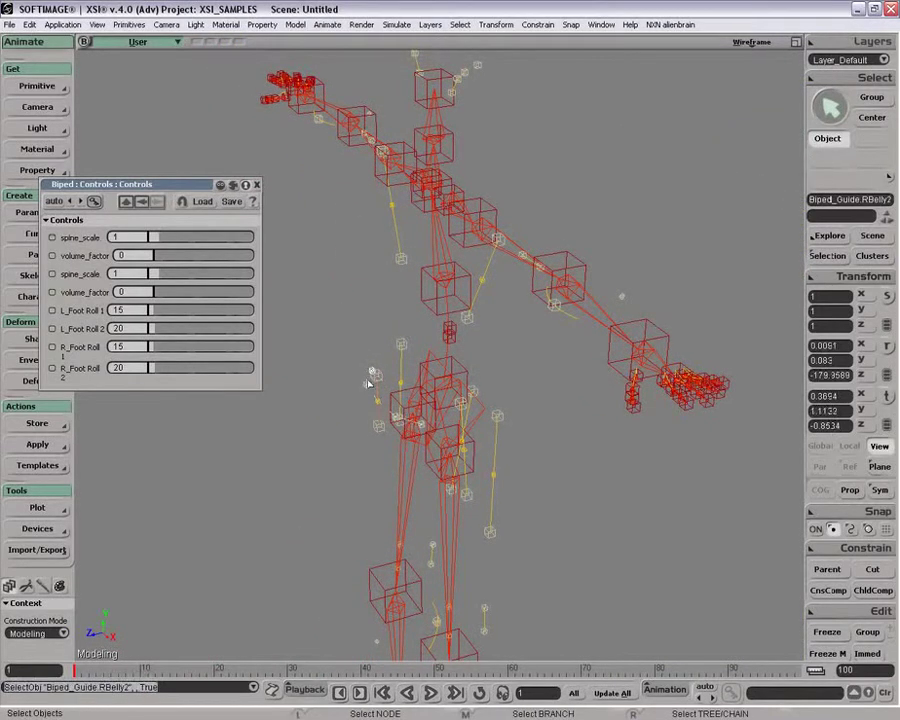
left_click(501, 353)
key("z")
left_click_drag(567, 377, 275, 410)
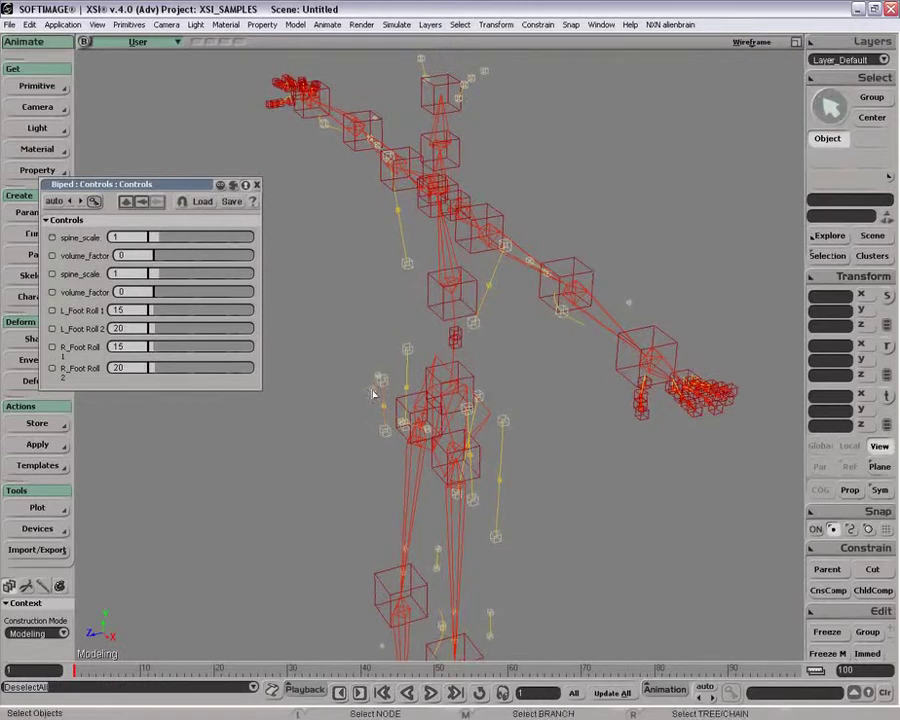
left_click(374, 392)
key("z")
left_click(466, 411)
left_click(644, 464)
Move the hip control to about X -0.07, Y 0.09, Z -0.02 and rotate it to about X -23, Y -3, Z -2
key("o")
left_click_drag(559, 459, 613, 454)
key("v")
key("space")
key("v")
left_click_drag(578, 420, 523, 404)
key("o")
key("c")
left_click_drag(640, 374, 716, 390)
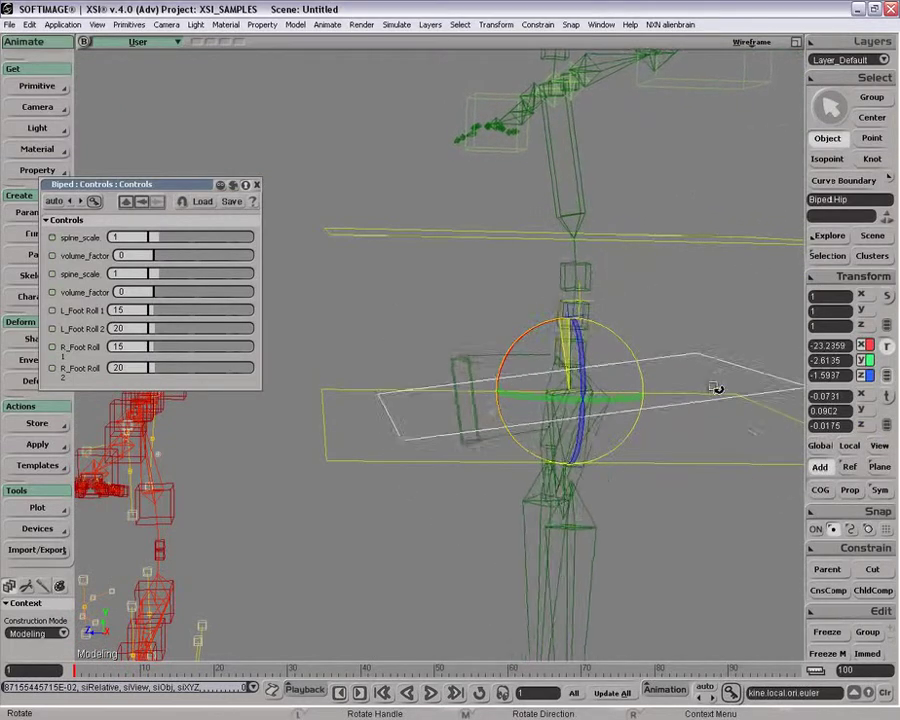
Try translating and tilting the head control to about X -0.02, Y -0.39, Z 0.69, and reset its transforms
key("v")
key("z")
left_click_drag(665, 313, 651, 514)
key("space")
left_click(600, 241)
key("v")
left_click_drag(640, 292, 732, 321)
key("c")
left_click_drag(638, 268, 598, 287)
key("v")
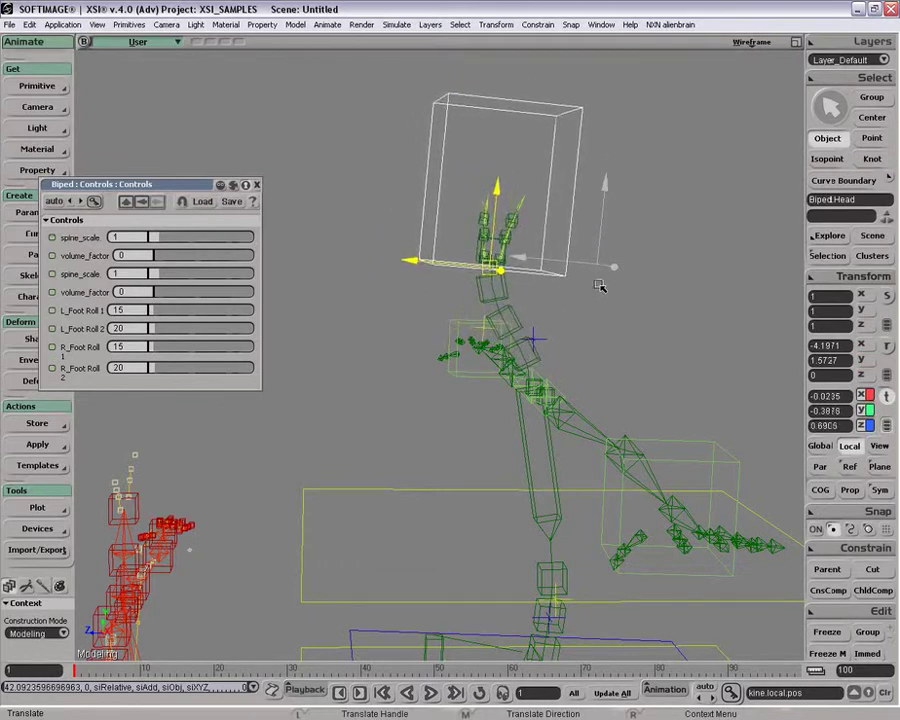
key("ctrl+shift+r")
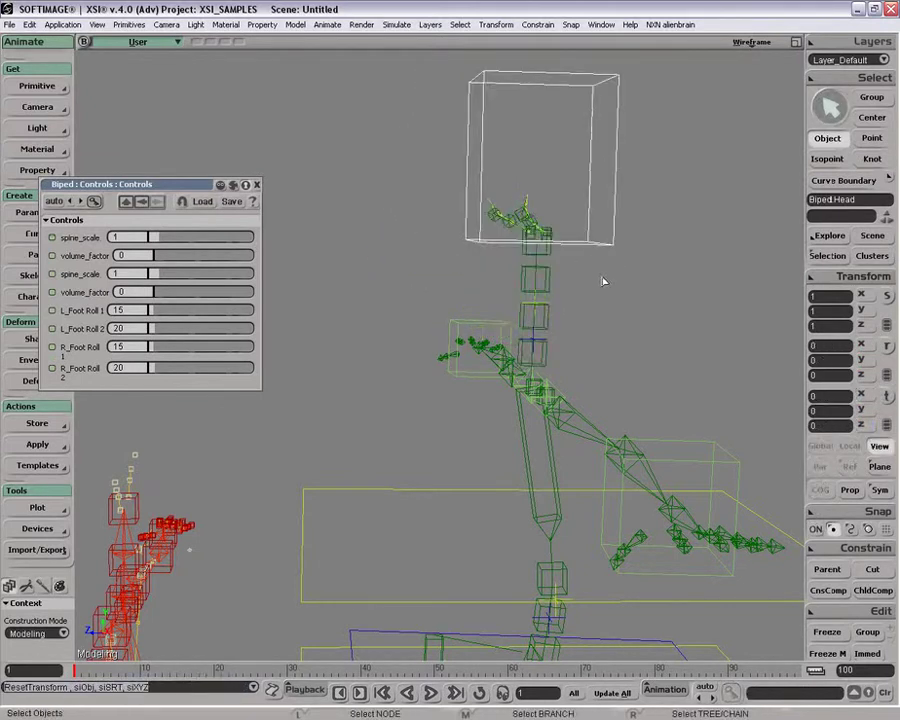
Close the rig's controls property page and delete the Biped model with its entire hierarchy
key("a")
left_click_drag(510, 215, 550, 200)
key("f")
key("p")
key("o")
left_click_drag(550, 200, 496, 295)
key("space")
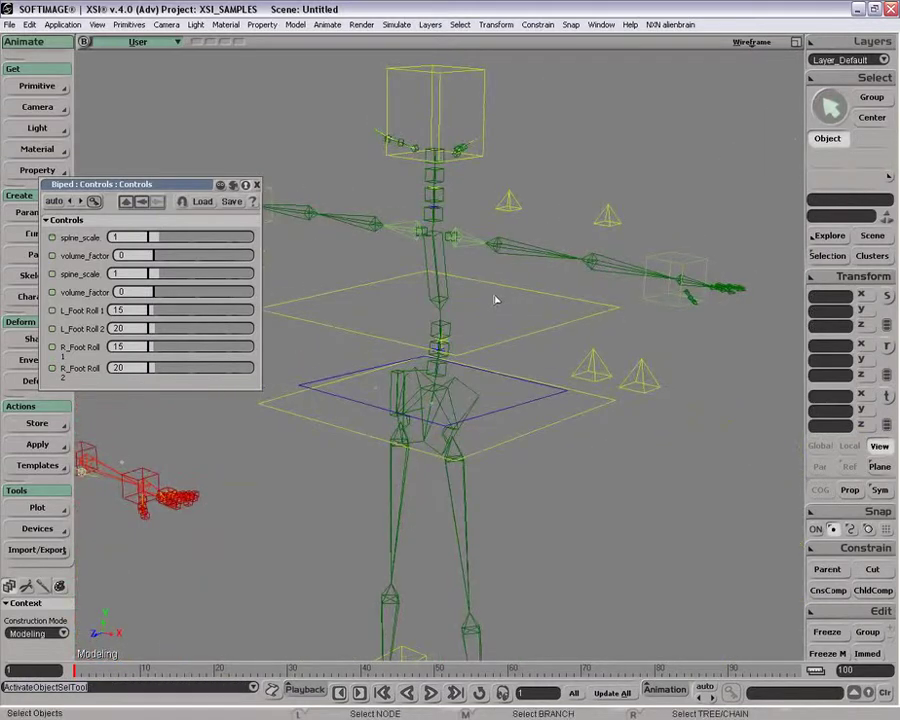
left_click(257, 186)
key("a")
key("8")
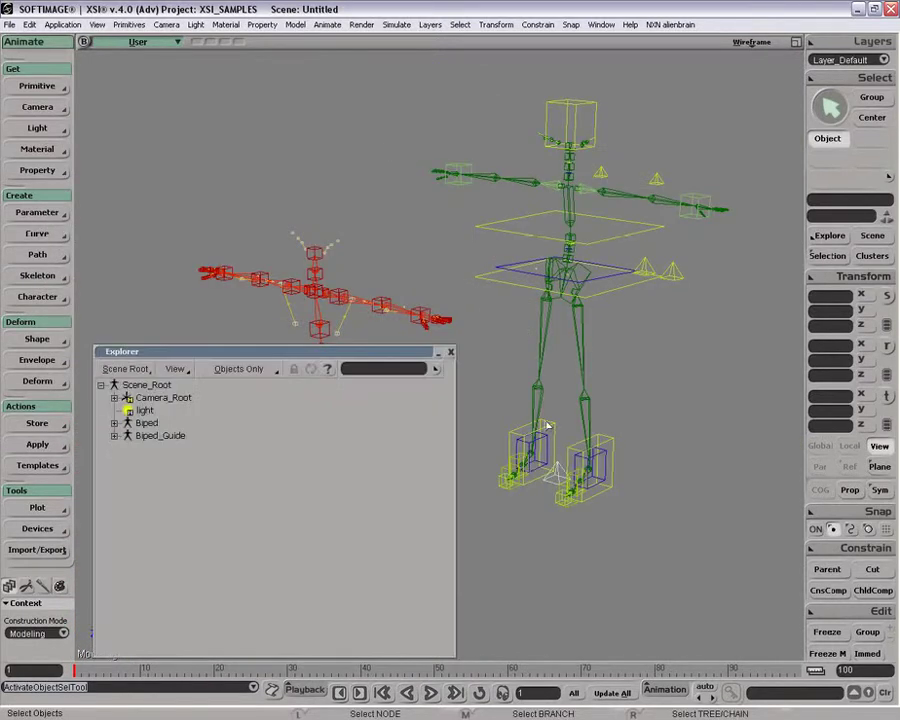
middle_click(147, 423)
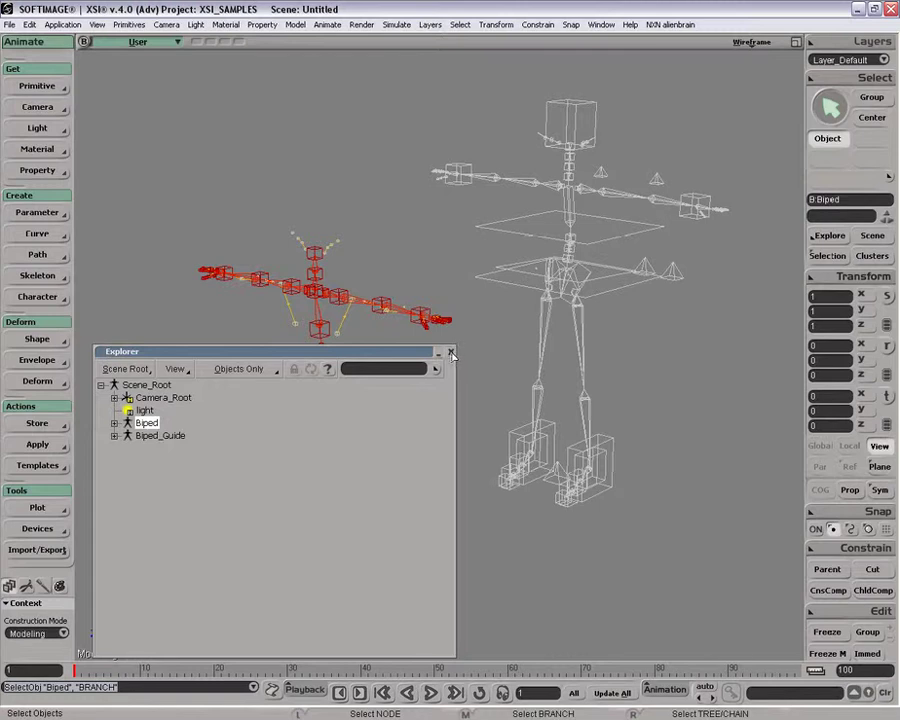
key("Delete")
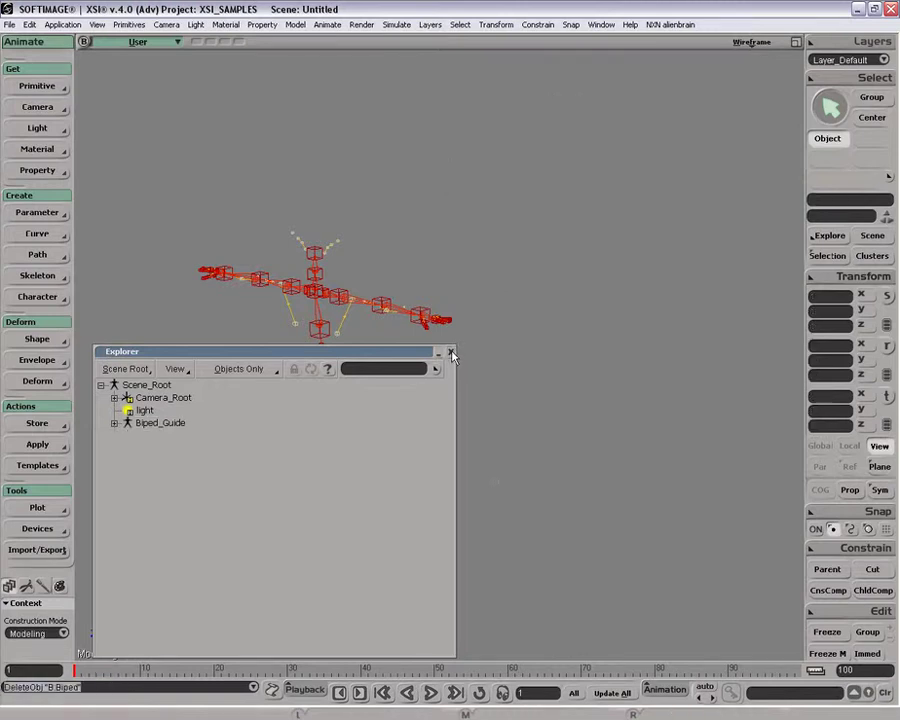
left_click(451, 352)
Frame the full biped guide from the front and clear the selection
middle_click(326, 370)
key("a")
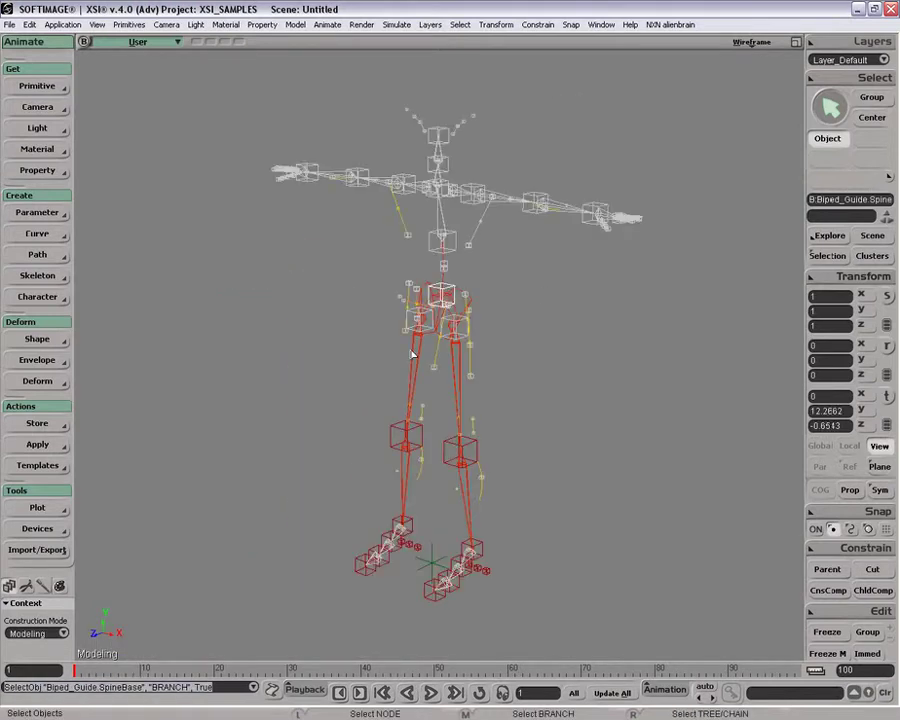
key("space")
left_click(490, 340)
key("z")
mouse_move(477, 350)
left_mouse_down()
mouse_move(470, 357)
mouse_move(473, 336)
left_mouse_up()
key("o")
key("space")
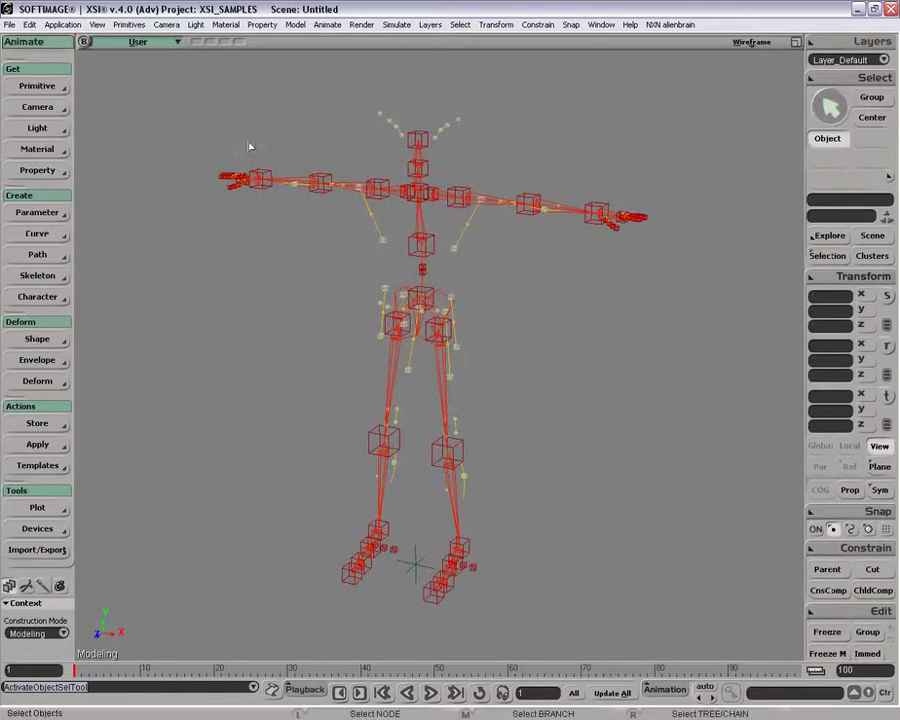
Generate a rig from the biped guide with YZX arm rotation, symmetrical arms parented to the shoulders, and 2D finger chains
left_click(18, 300)
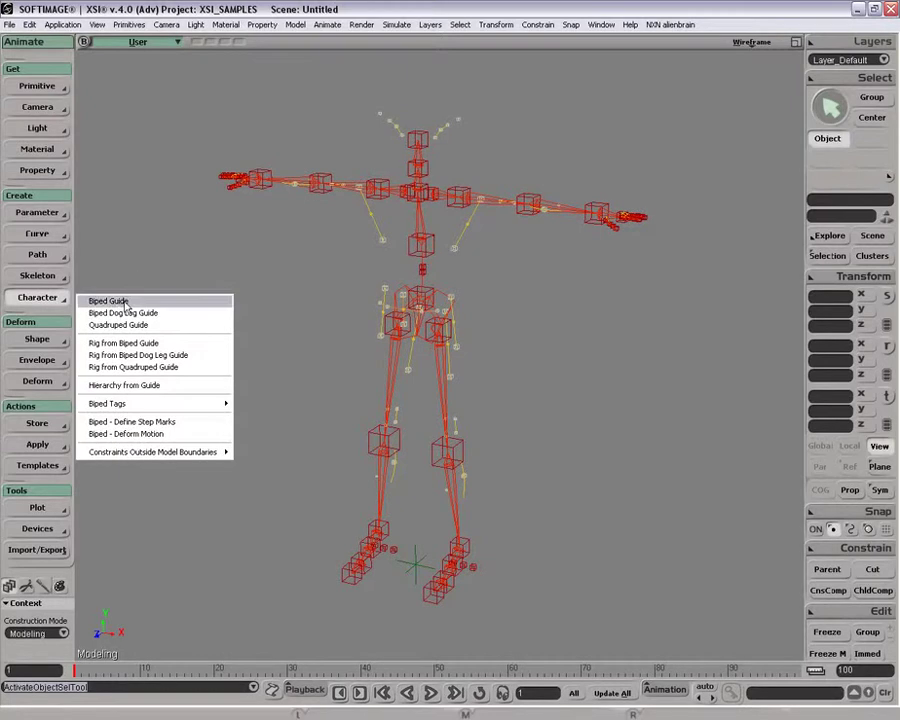
left_click(125, 344)
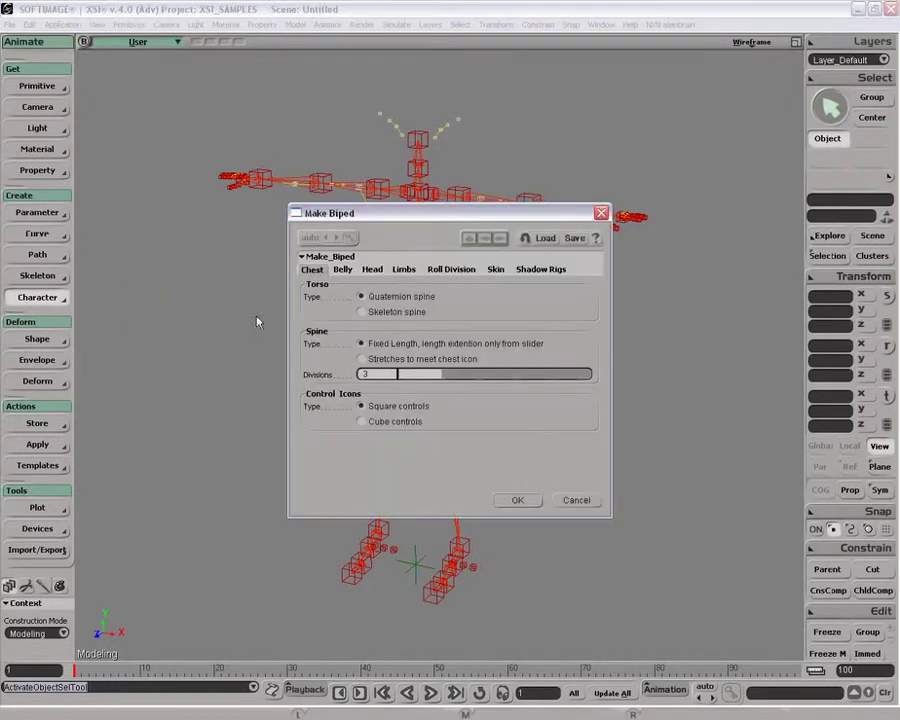
left_click(403, 270)
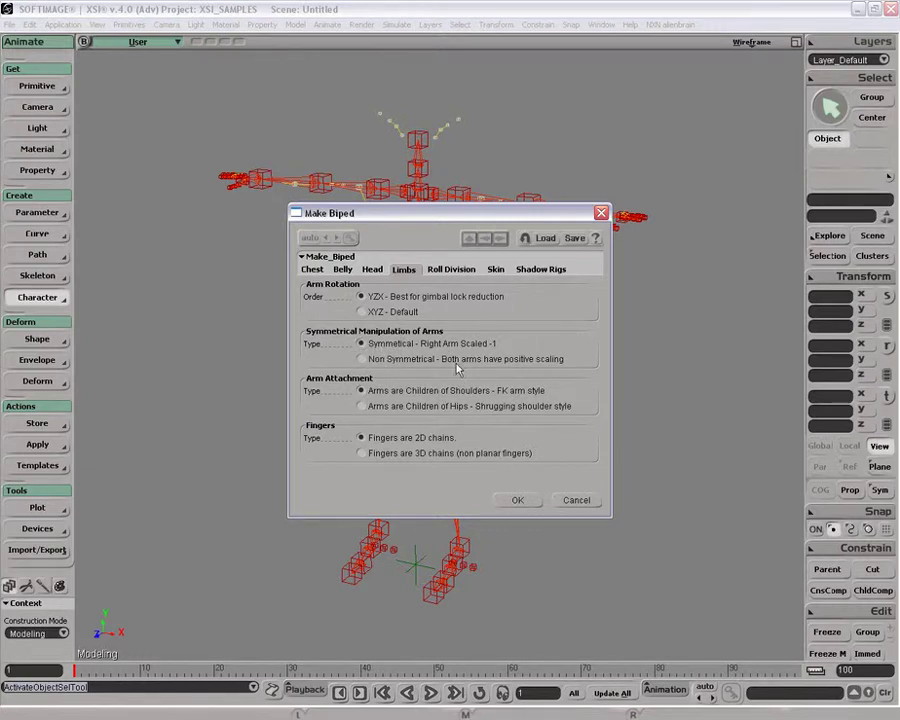
left_click(514, 498)
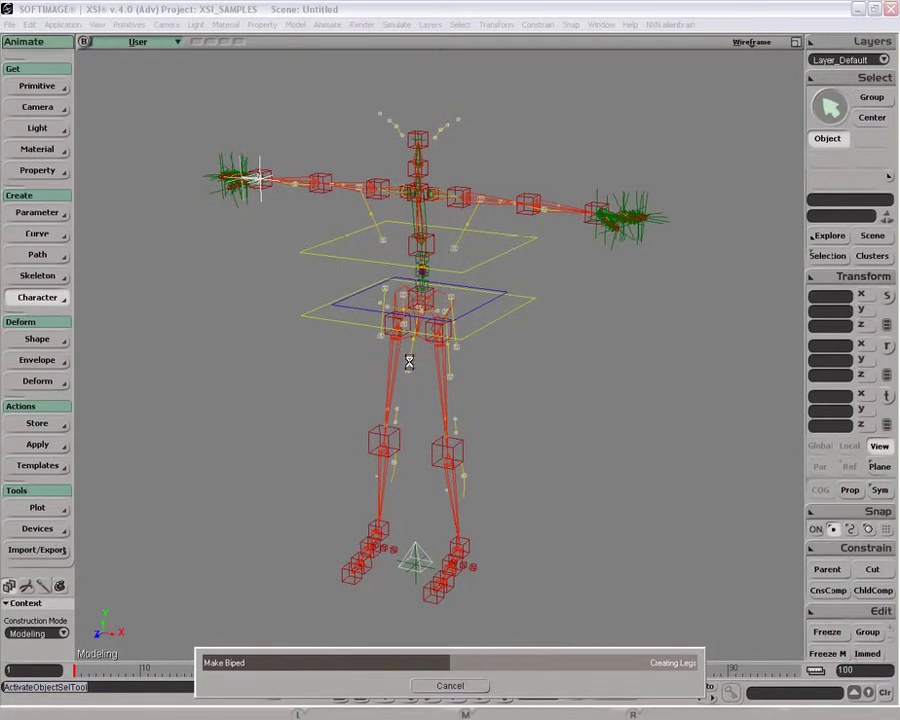
Move the new rig beside the guide with its global control, to about X 11.17, Y 2.2, Z -6.4
left_click(336, 492)
key("v")
left_click_drag(300, 518, 360, 540)
key("z")
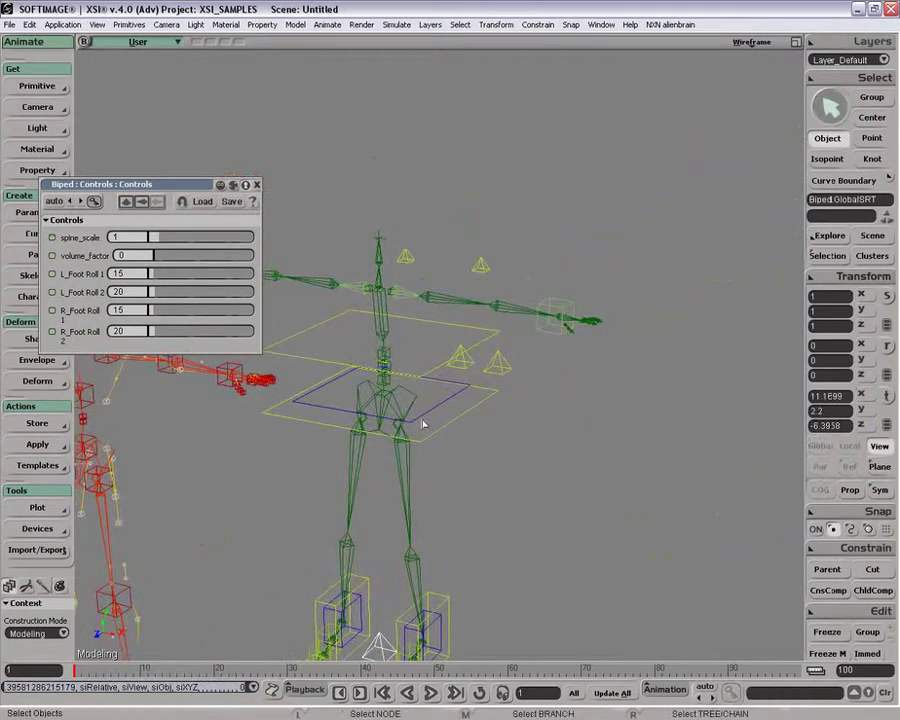
Test-rotate the rig's left bicep several times and undo each rotation
scroll(362, 522, "up", 5)
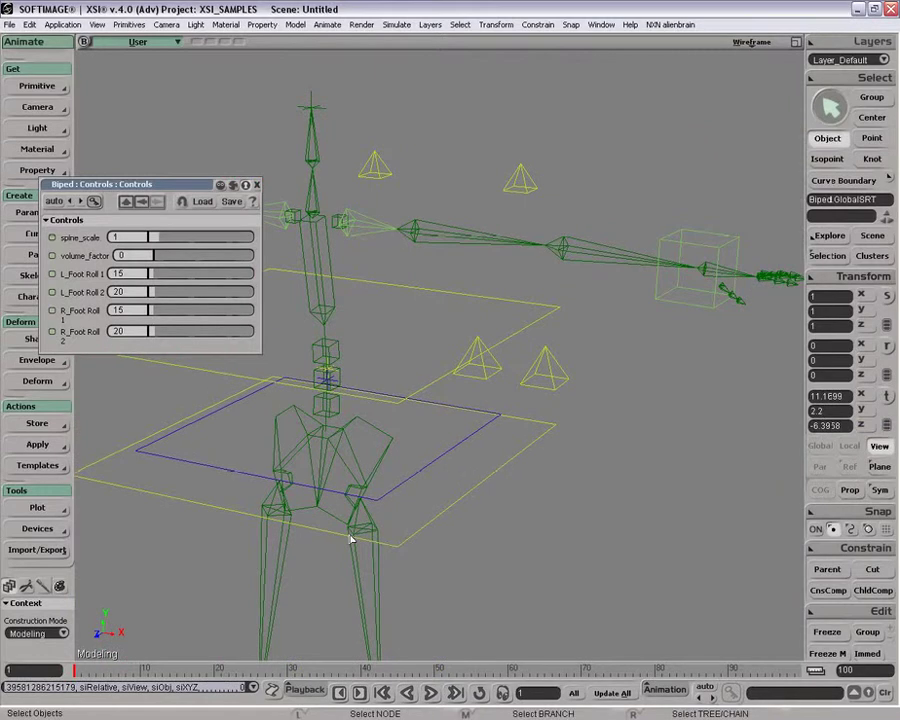
left_click(468, 245)
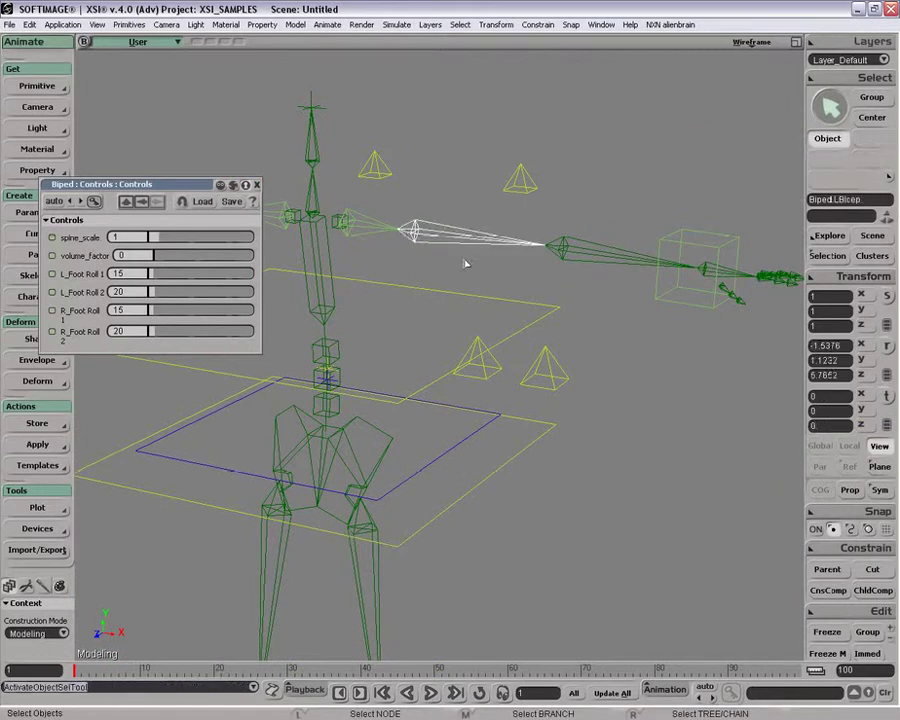
key("c")
left_click_drag(452, 183, 460, 225)
key("ctrl+z")
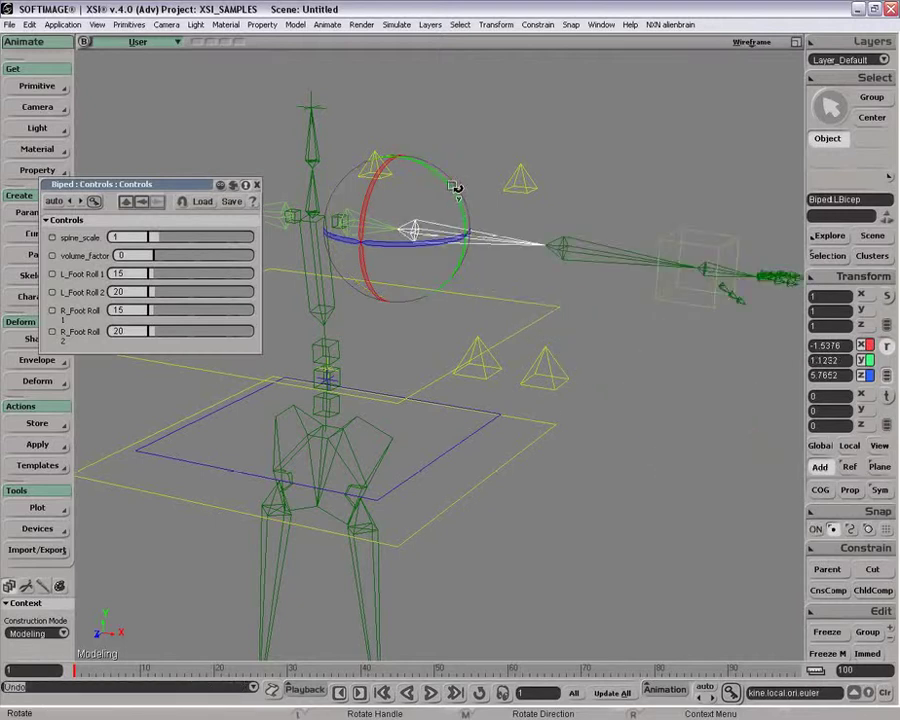
left_click_drag(441, 168, 437, 312)
key("ctrl+z")
key("z")
left_click_drag(452, 270, 425, 298)
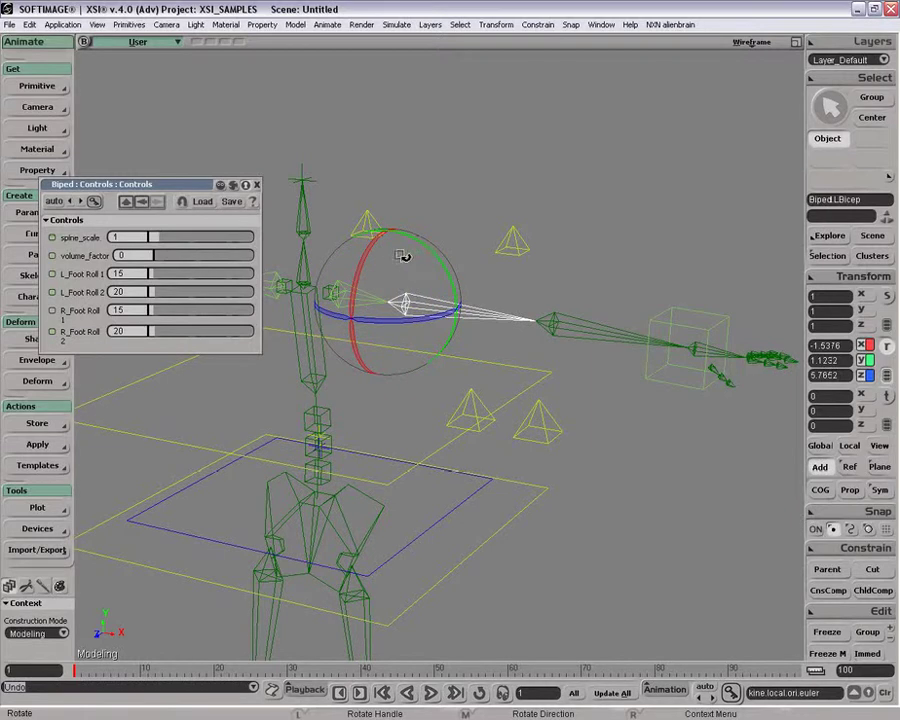
left_click_drag(382, 244, 378, 283)
key("ctrl+z")
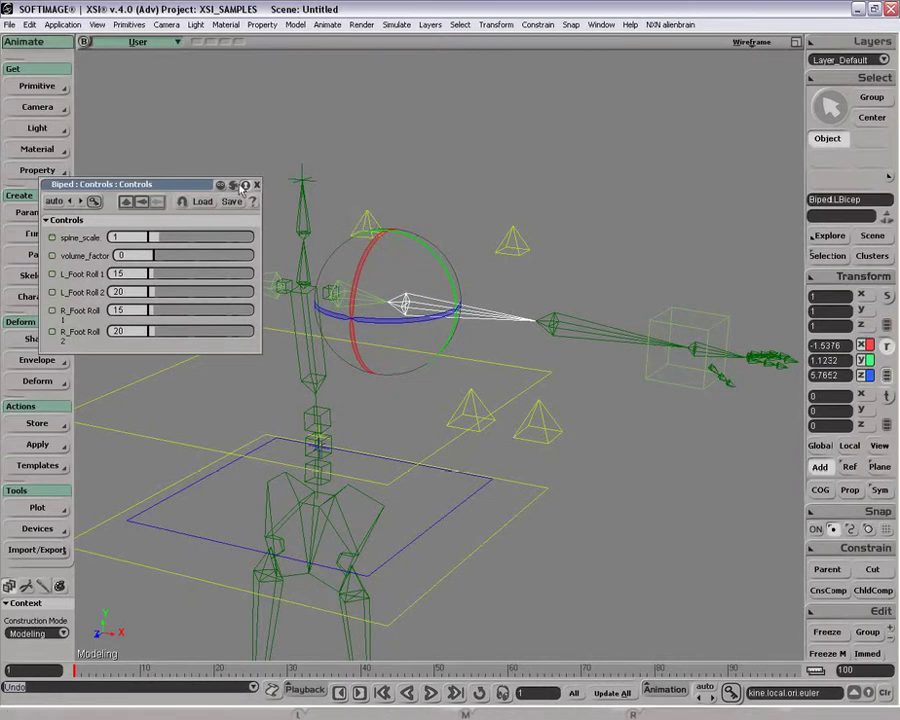
Move the Controls property page out of the way and lower both of the rig's arms toward its sides
left_click_drag(195, 188, 194, 96)
left_click_drag(291, 233, 367, 288)
key("o")
left_click_drag(412, 324, 556, 245)
key("space")
left_click(290, 351, "shift")
left_click_drag(433, 325, 525, 290)
key("p")
key("o")
key("space")
left_click(525, 290)
left_click_drag(461, 343, 494, 220)
key("space")
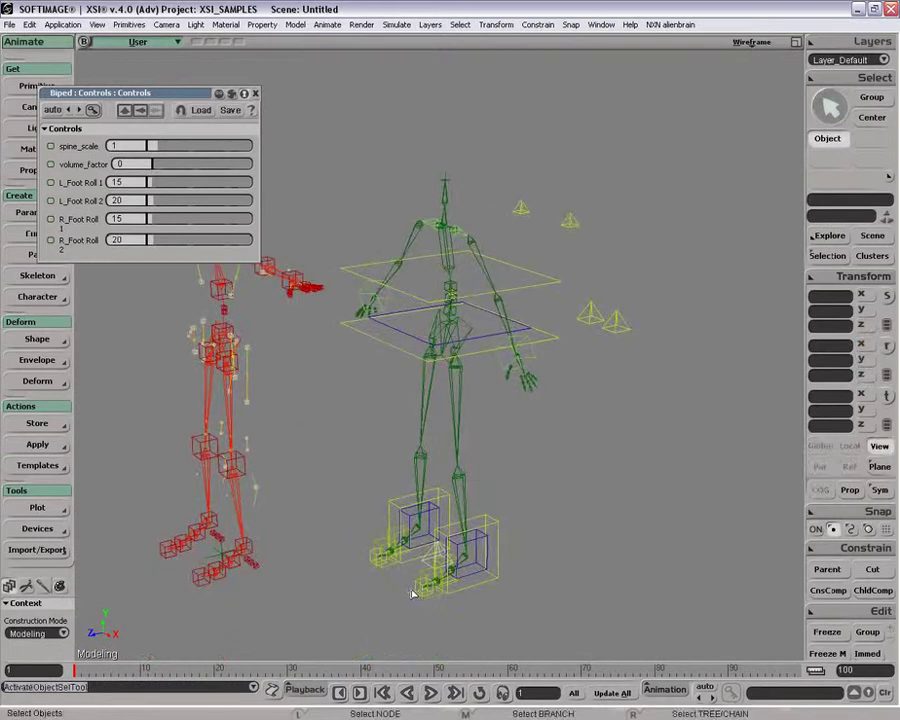
Move the rig's global control to about X 14.17, Y 5.64, Z -12.65
left_click(427, 565)
key("v")
left_click_drag(330, 556, 349, 541)
key("z")
key("space")
key("c")
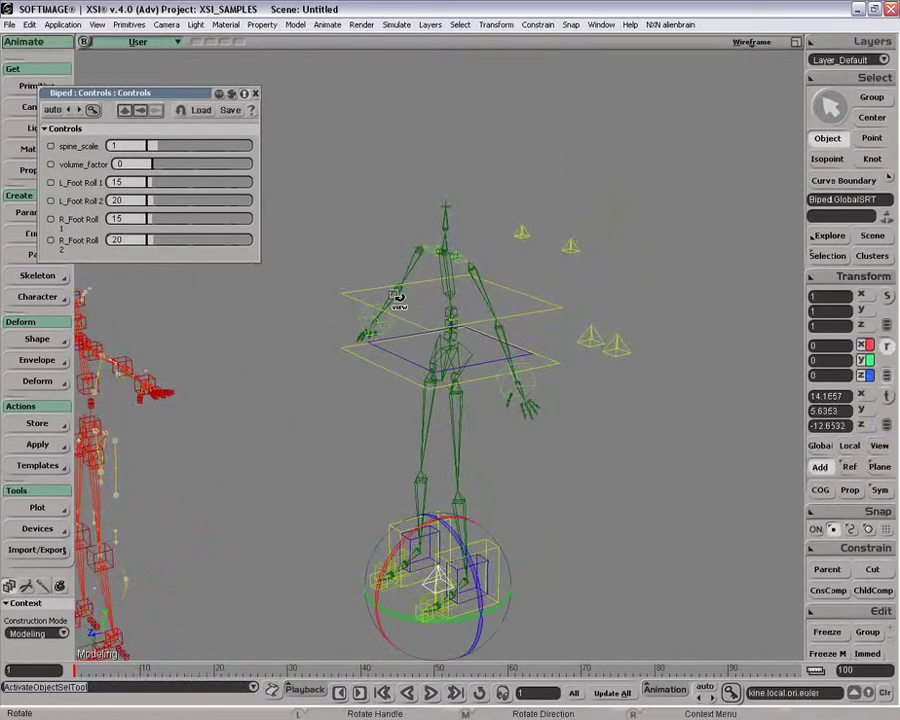
key("space")
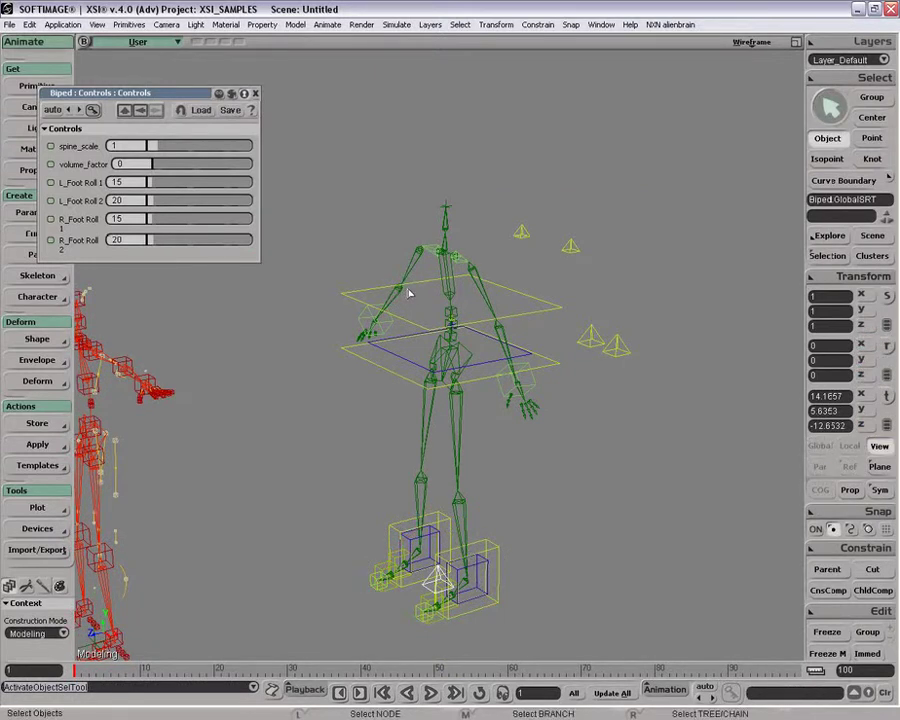
Close the Controls property page and move the left arm's effector inward, beside the hip
left_click(255, 94)
left_click(490, 311)
left_click(506, 335, "shift")
key("f")
key("p")
left_click_drag(393, 391, 451, 362)
key("o")
left_click(510, 410)
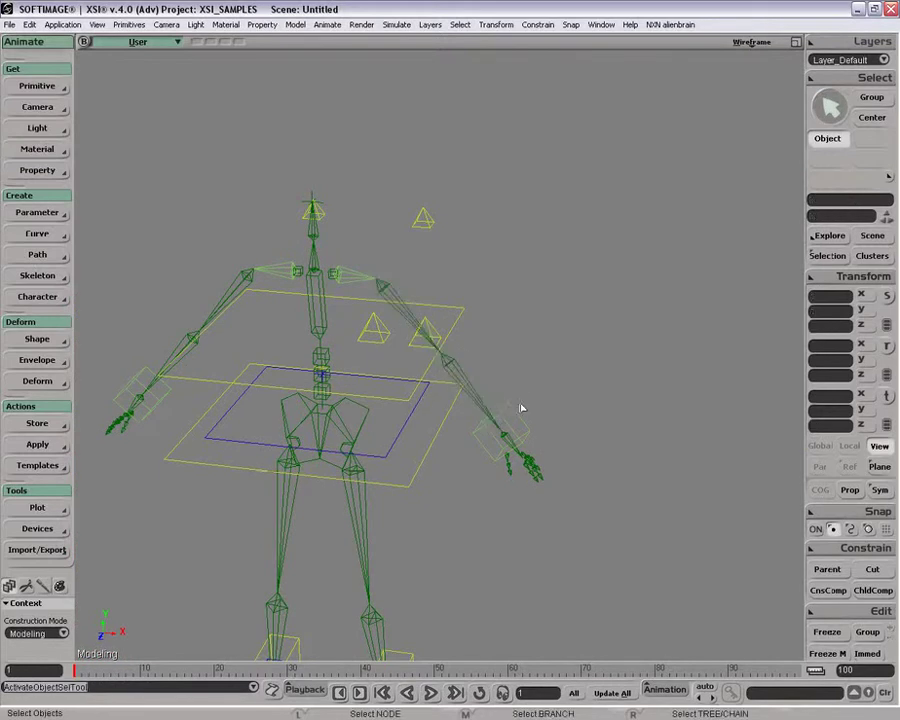
key("v")
left_click_drag(587, 406, 516, 375)
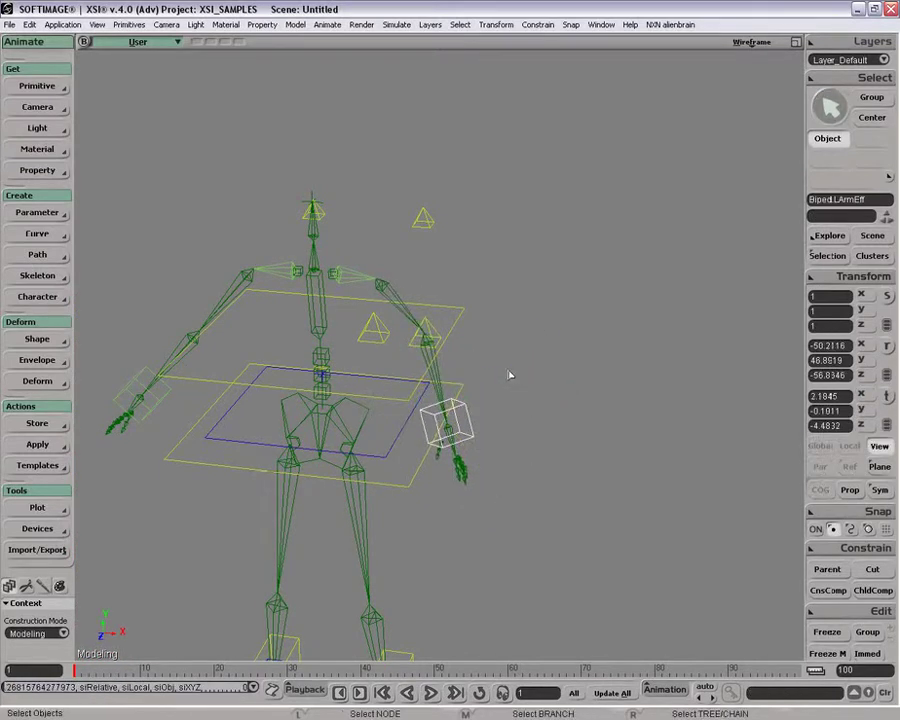
Switch to the Sports_Cars_beauty XSI session, play the racket swing, and inspect the left bicep's rotation curves in the FCurve Editor
key("F10")
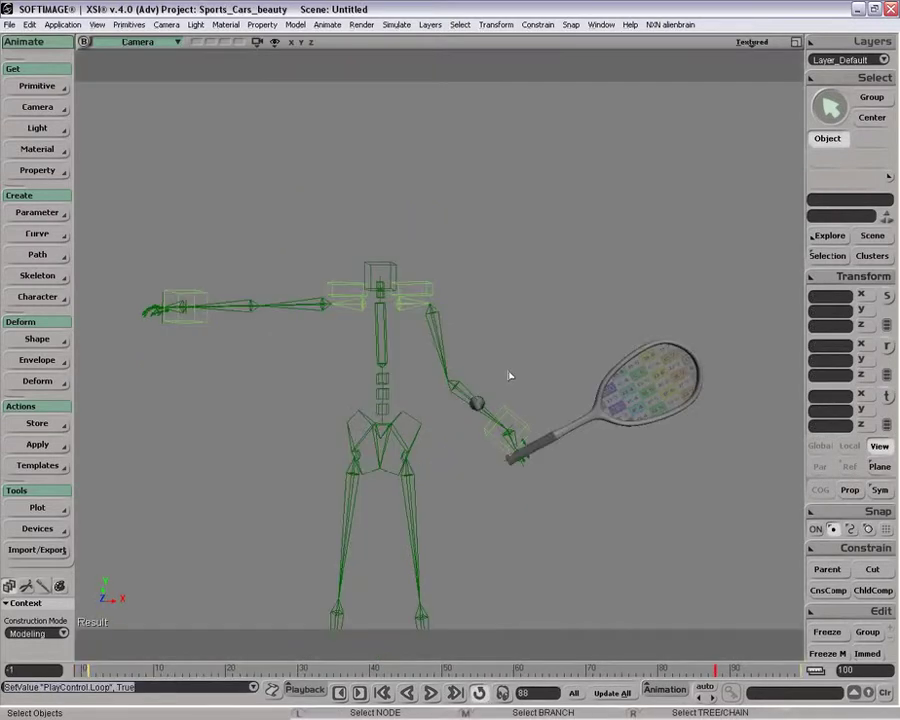
left_click(431, 694)
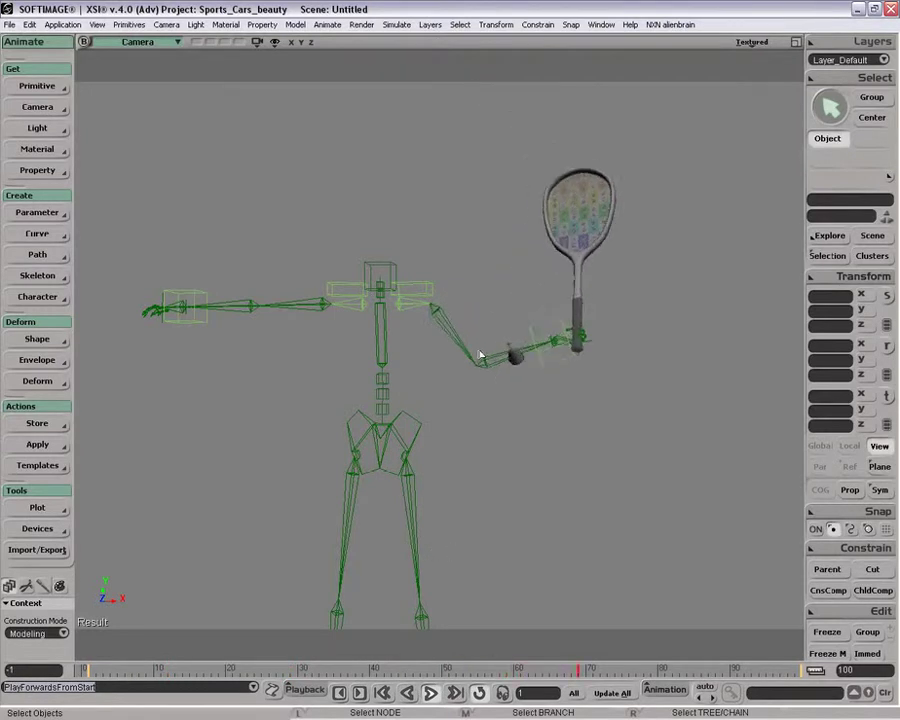
key("space")
left_click(436, 350)
key("c")
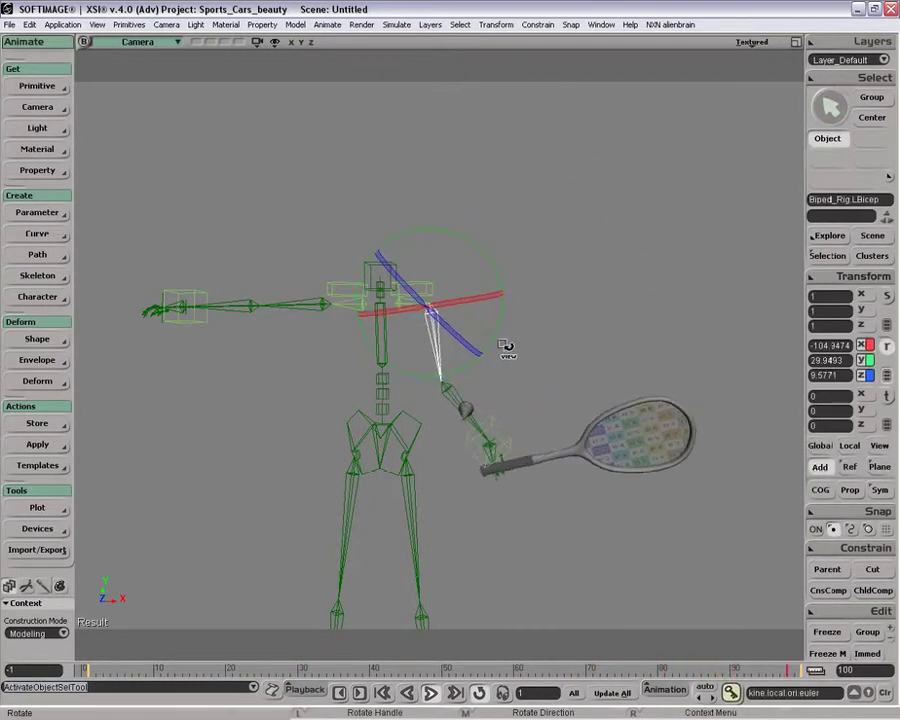
key("0")
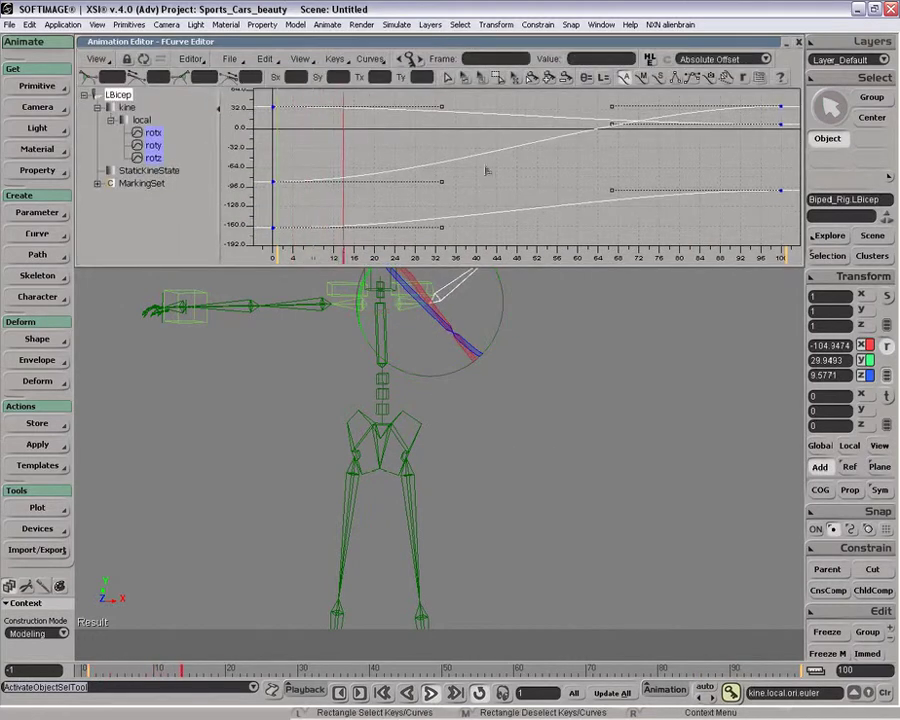
left_click(790, 43)
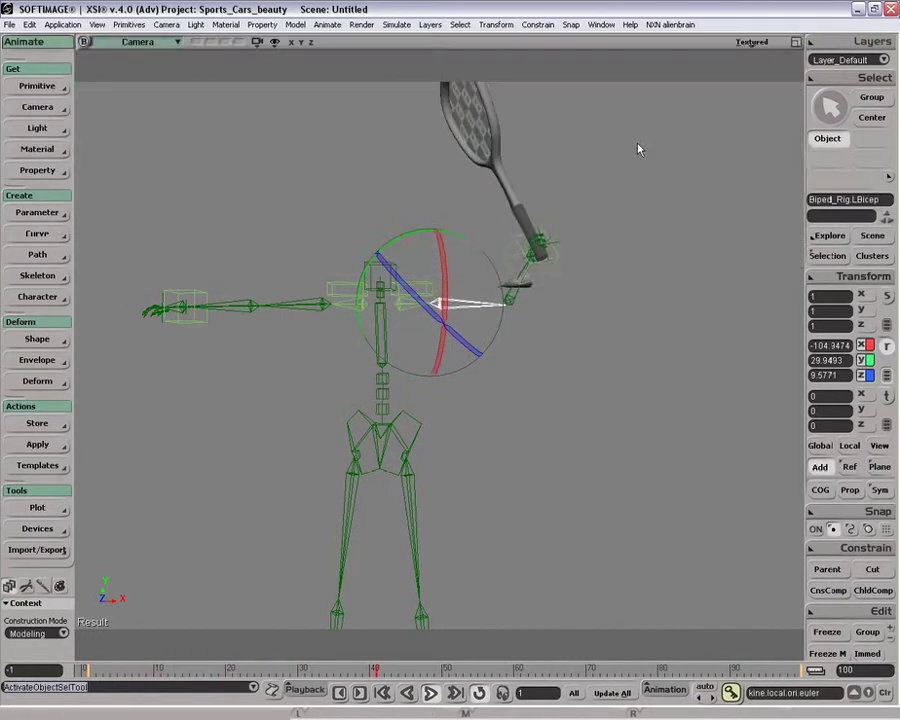
Examine the swinging left arm from behind during playback, and stop the animation
left_click(476, 347)
left_click(468, 363, "shift")
key("c")
key("space")
left_click(440, 338)
key("c")
key("space")
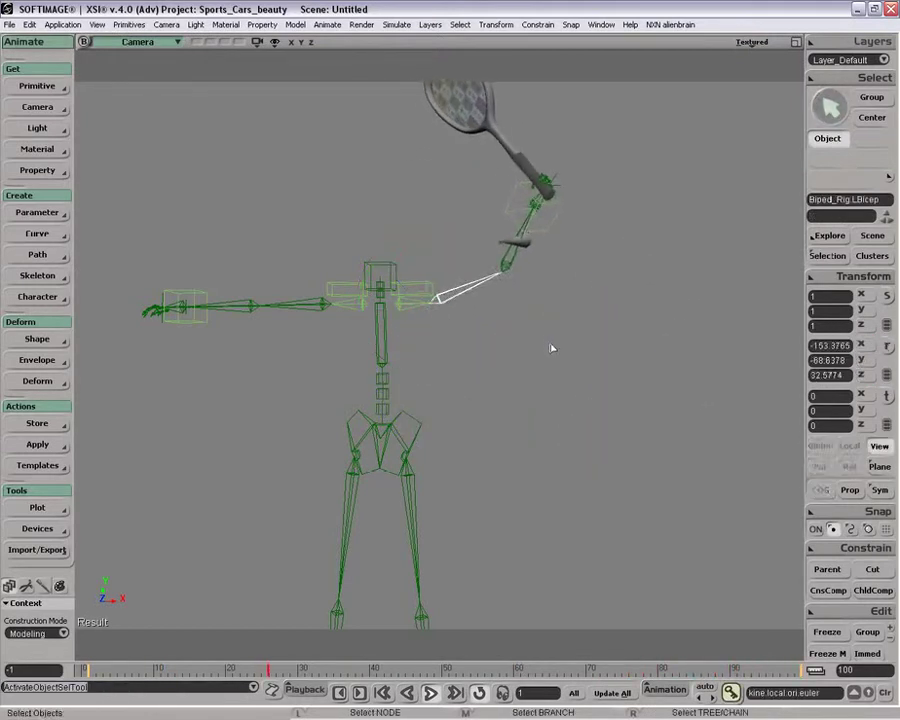
left_click(552, 334)
left_click_drag(538, 273, 412, 291)
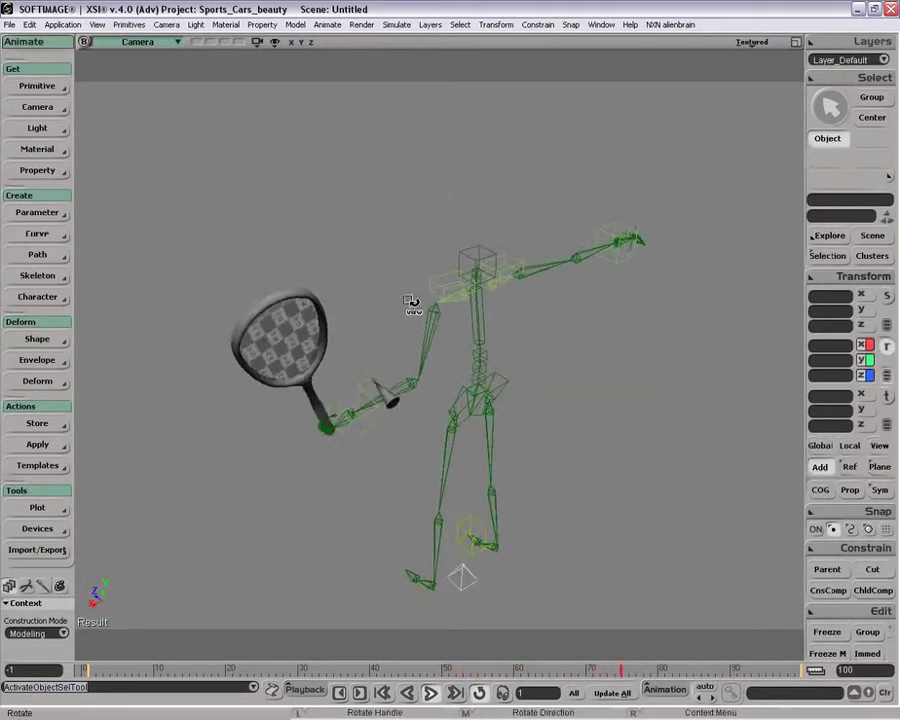
key("space")
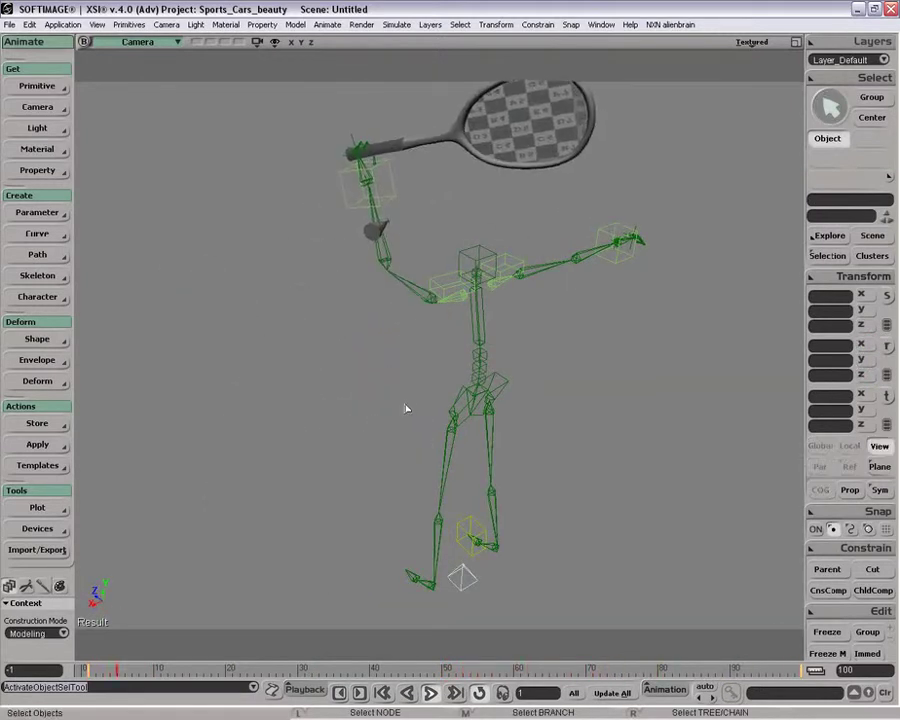
key("space")
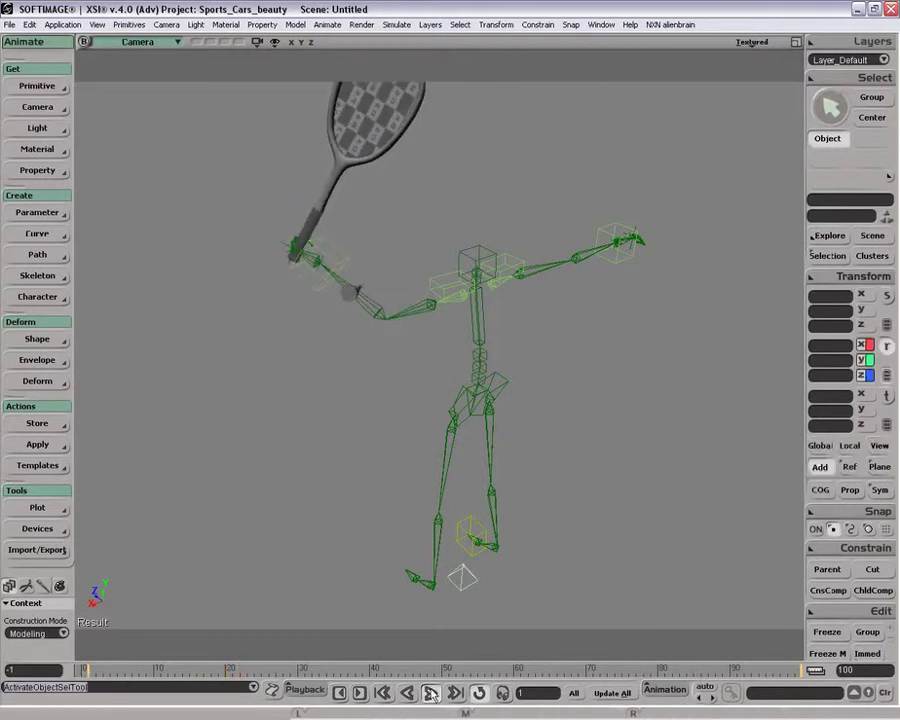
Plot the motion of the cone's tip object as a curve from frame -1 to 100 with a step of 1
left_click(357, 295)
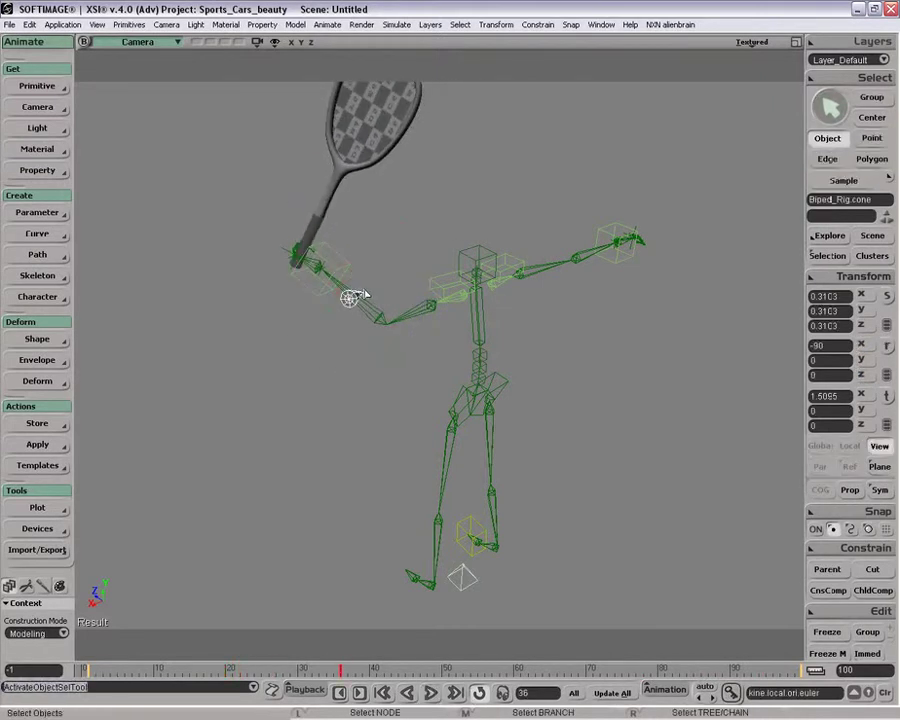
left_click(357, 295)
key("c")
key("v")
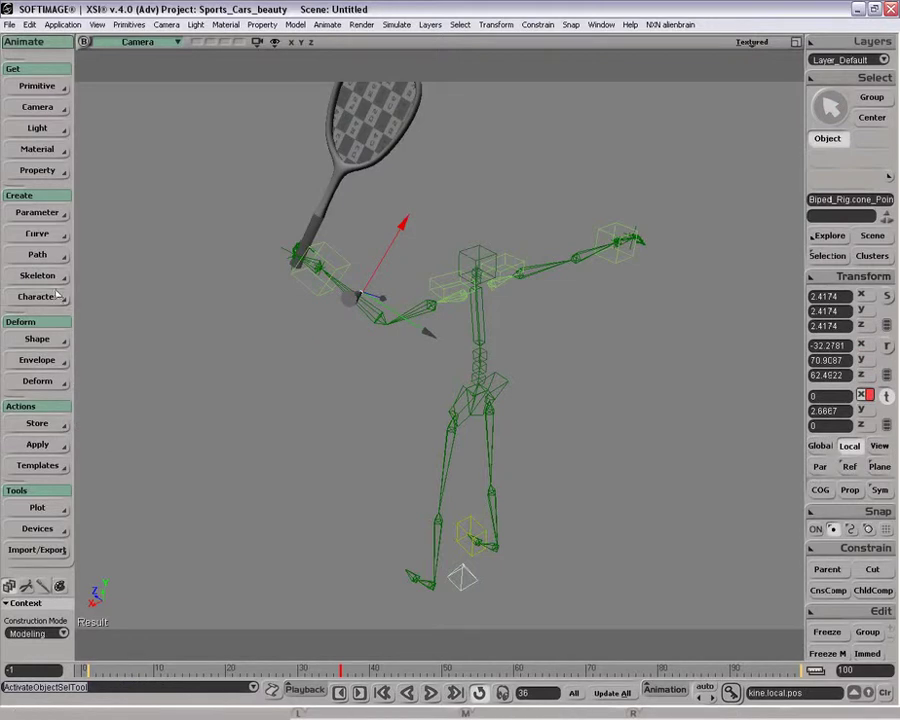
left_click(37, 507)
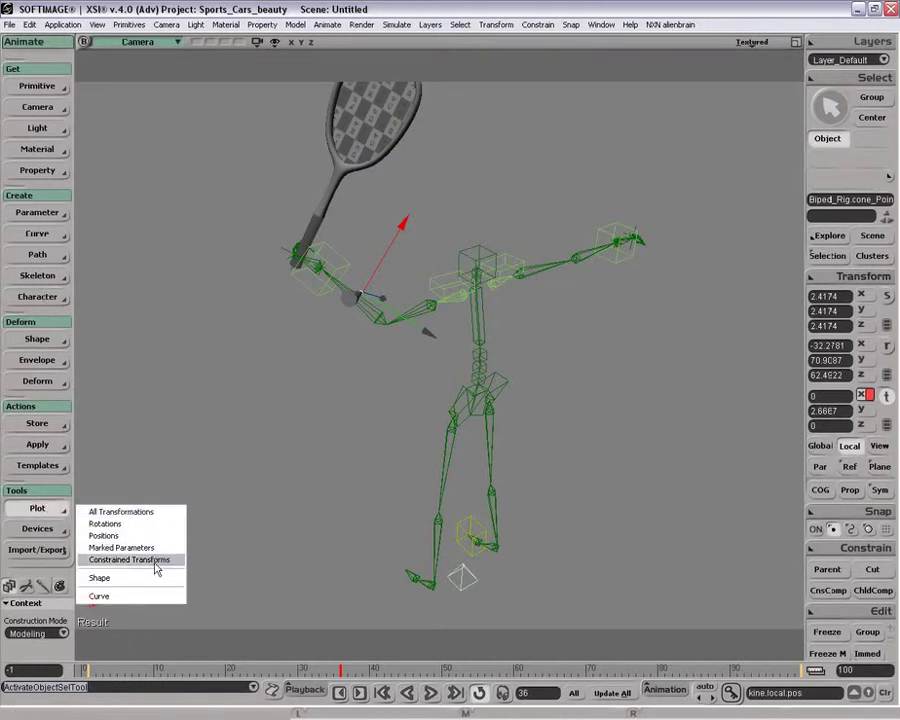
left_click(128, 594)
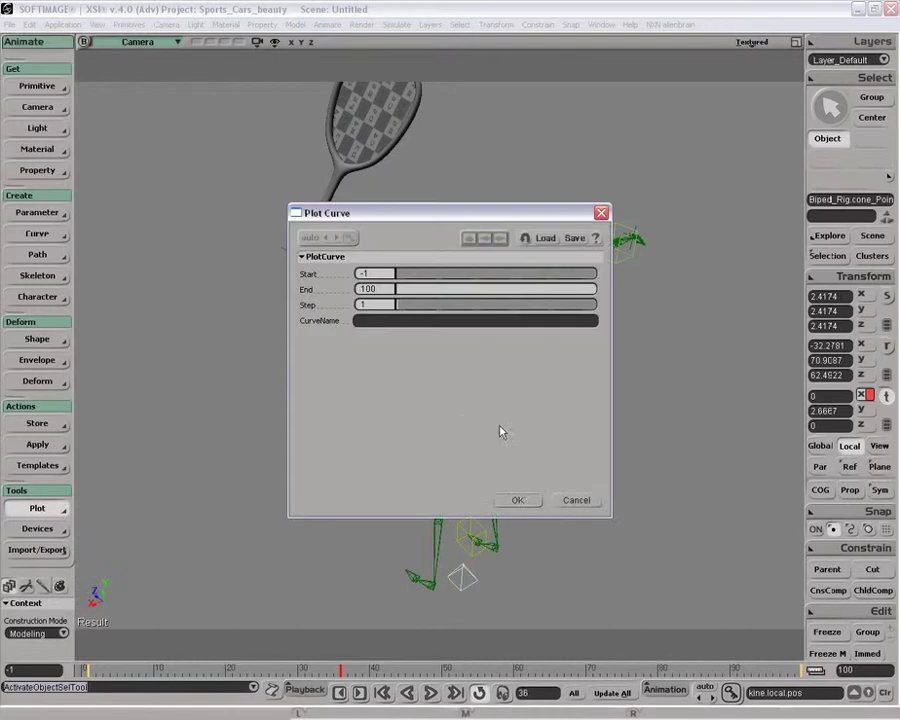
left_click(518, 502)
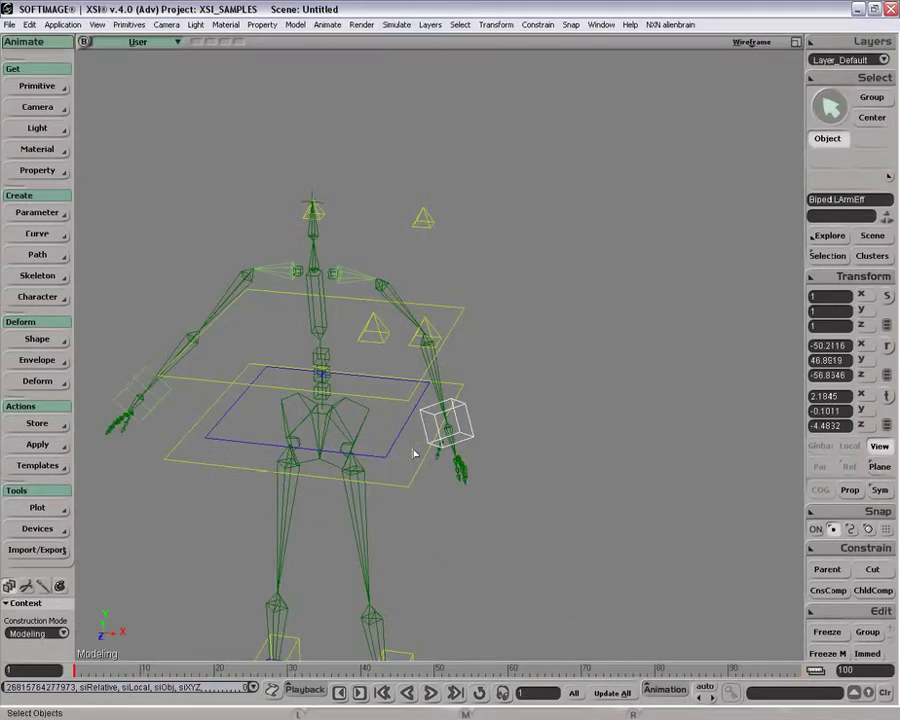
Return to the Sports_Cars_beauty XSI session and play the arm swing against the plotted curve from the front, stopping it near the end
key("alt+Tab")
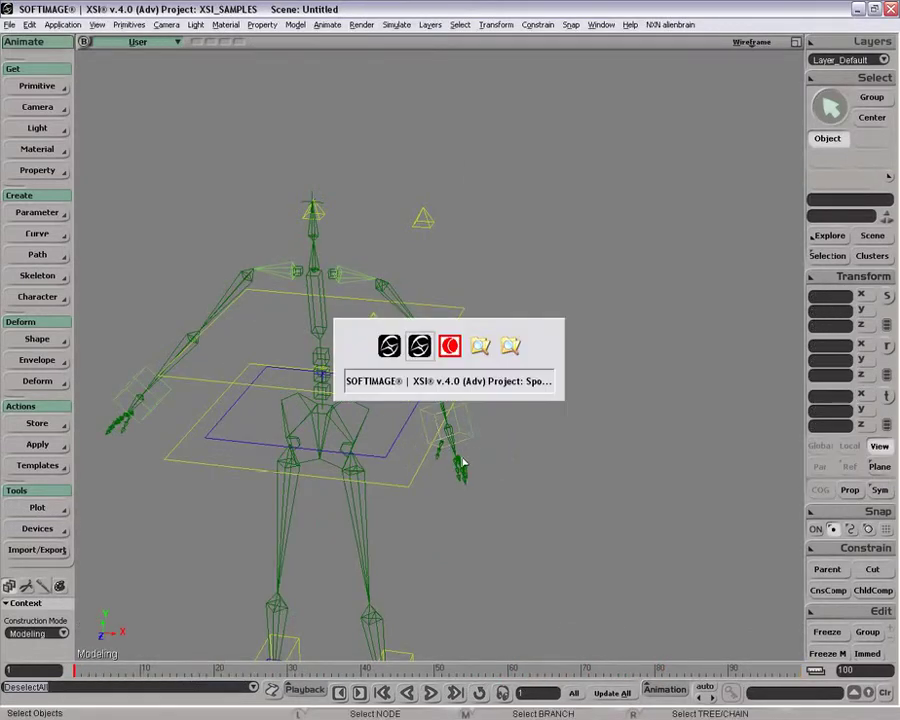
key("space")
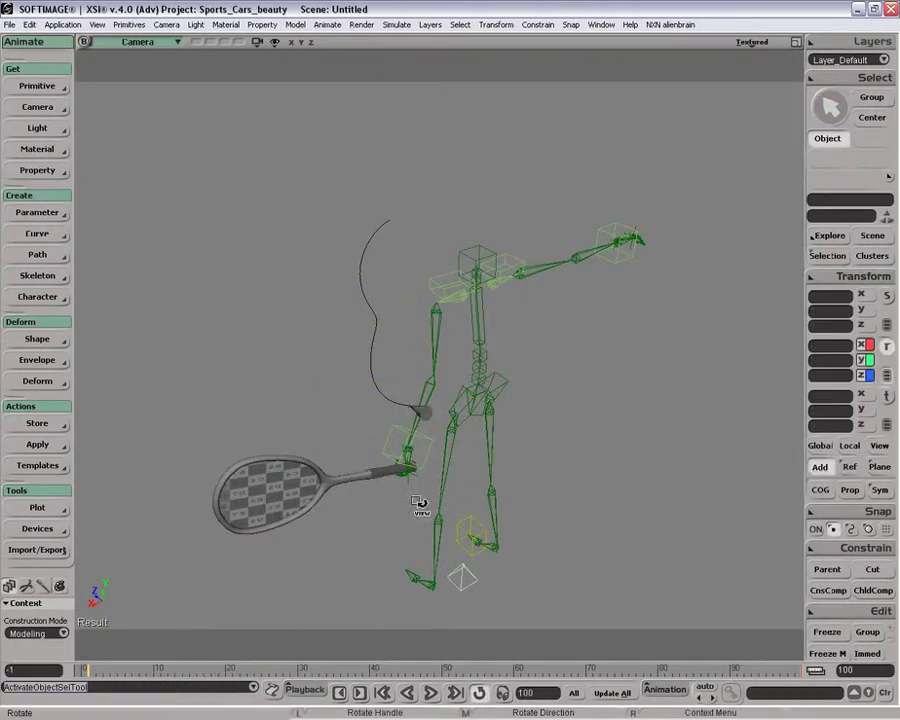
left_click_drag(410, 474, 474, 420)
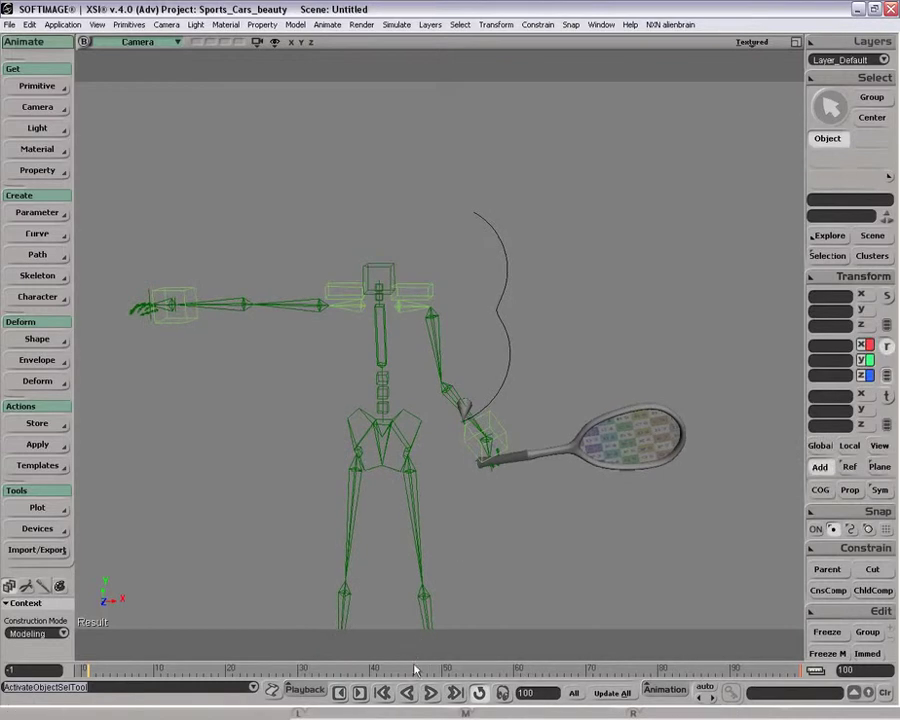
left_click(430, 693)
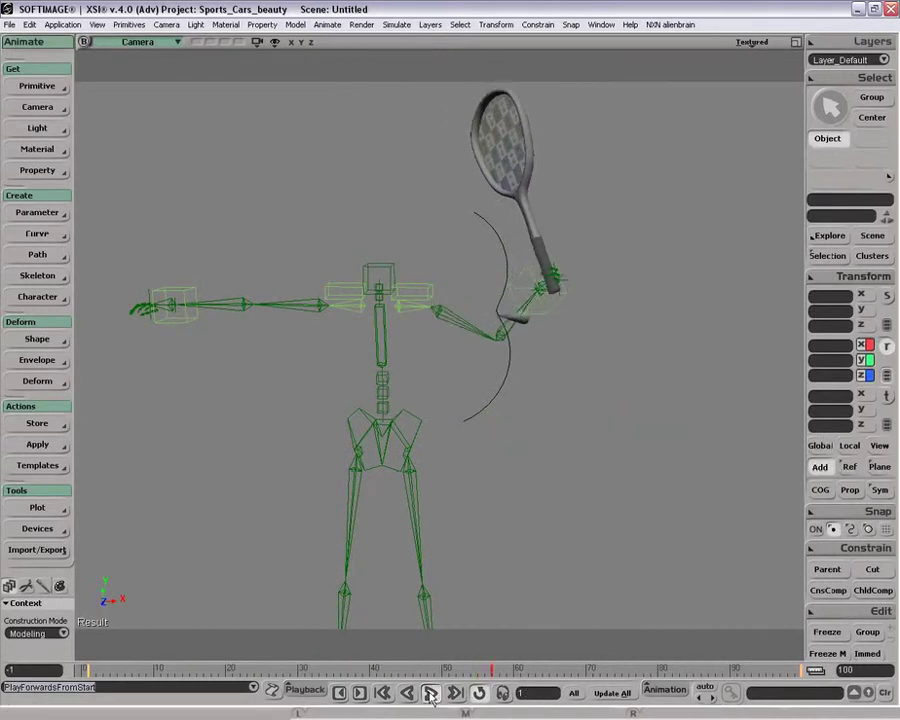
left_click(430, 693)
Examine the left bicep and the plotted trajectory curve up close
left_click_drag(556, 309, 494, 416)
left_click(462, 385)
key("c")
key("space")
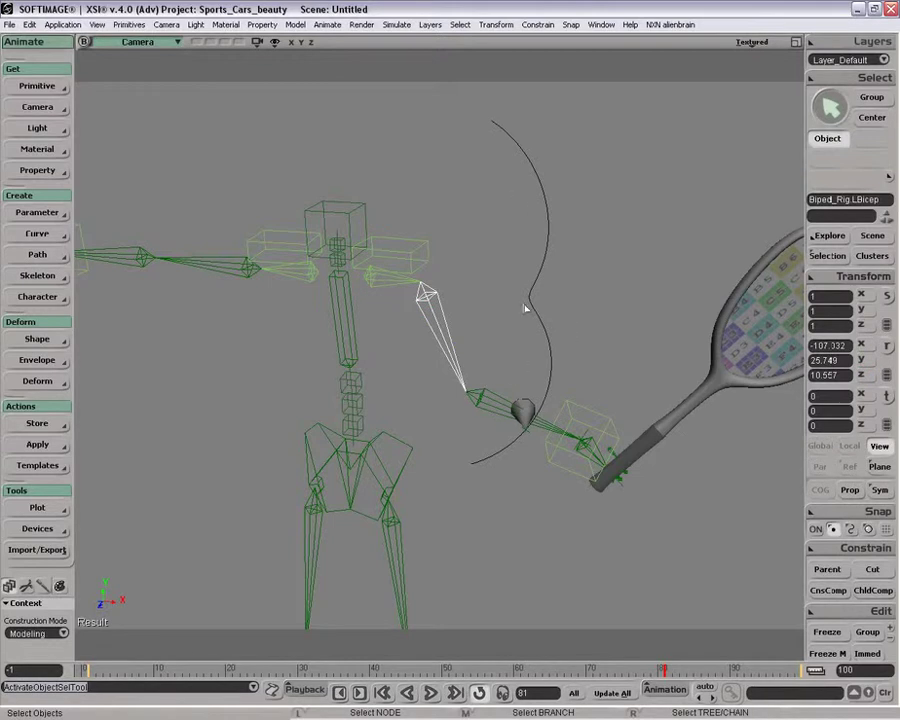
left_click(538, 228)
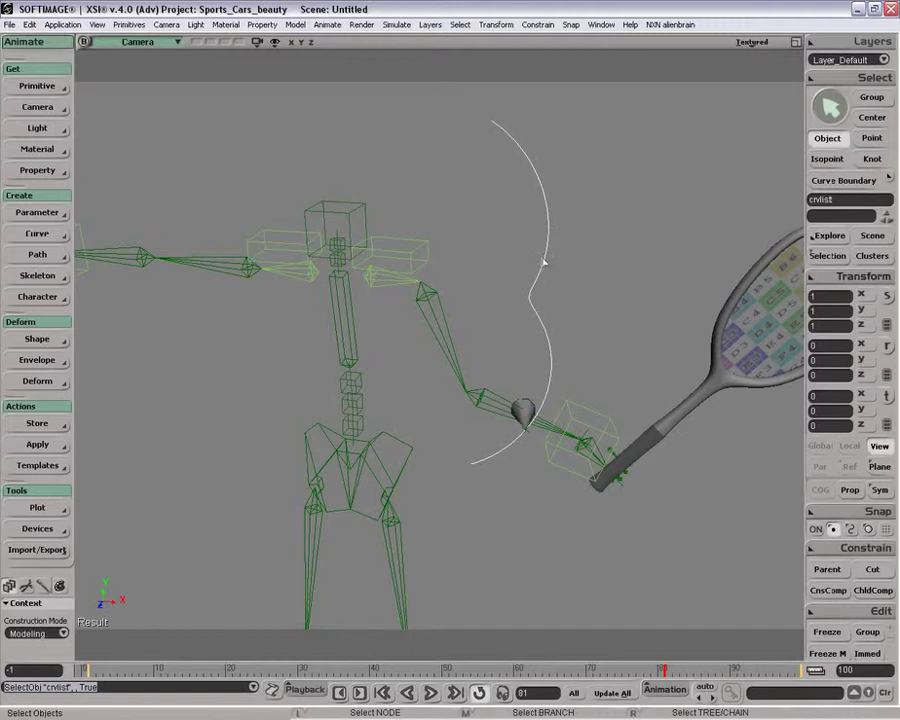
key("c")
left_click_drag(487, 379, 432, 378)
key("space")
key("c")
key("space")
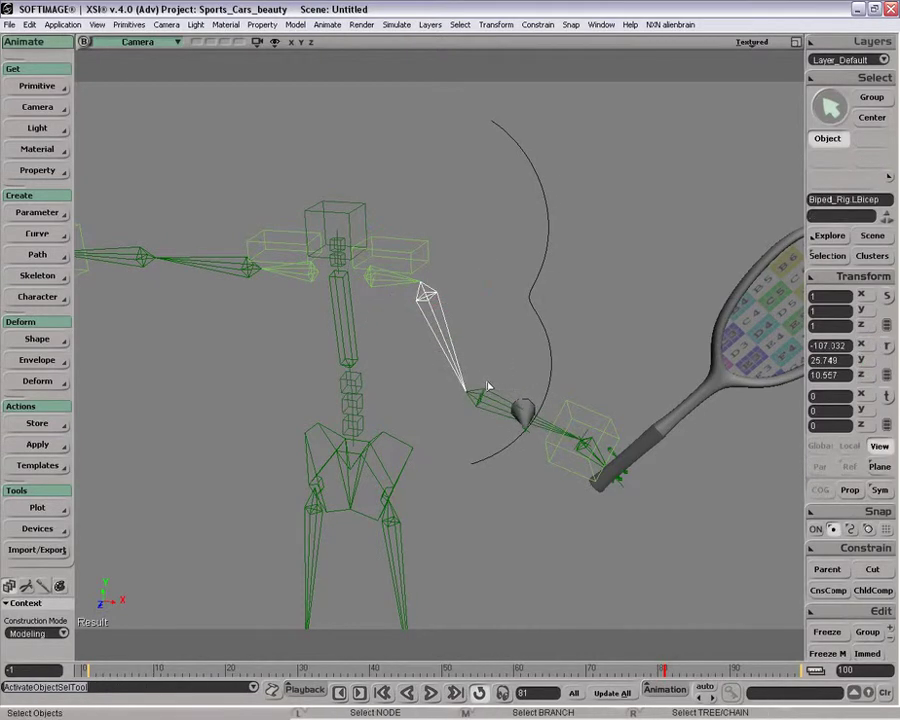
Select the rig's left bicep and forearm bones together
left_click_drag(487, 385, 480, 398, "shift")
key("space")
left_click_drag(469, 350, 484, 392)
key("space")
left_click(462, 355, "shift")
key("space")
left_click(462, 355)
key("space")
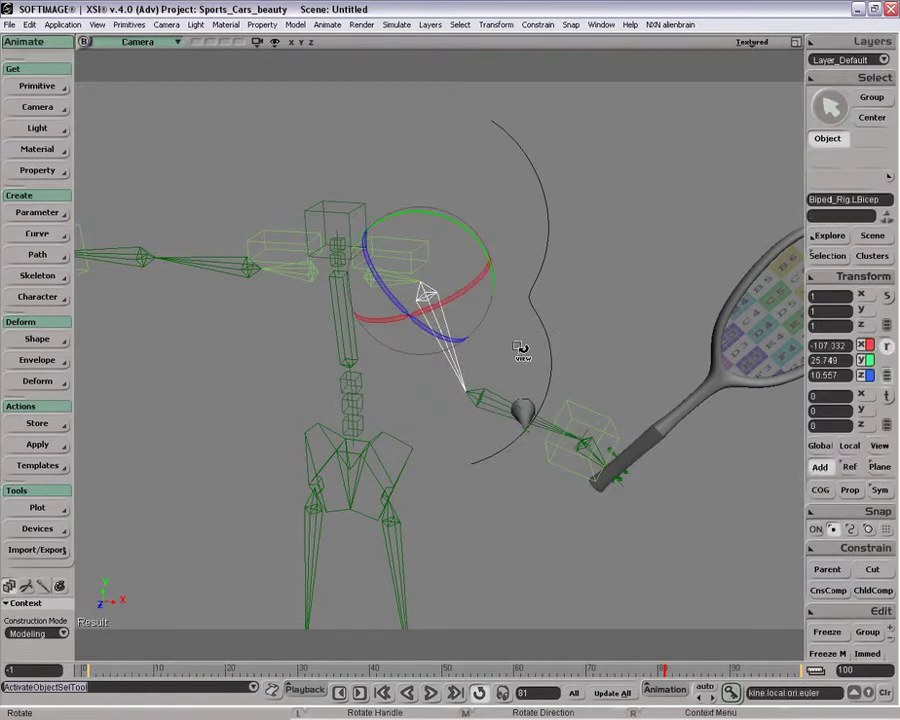
key("space")
left_click(481, 399, "shift")
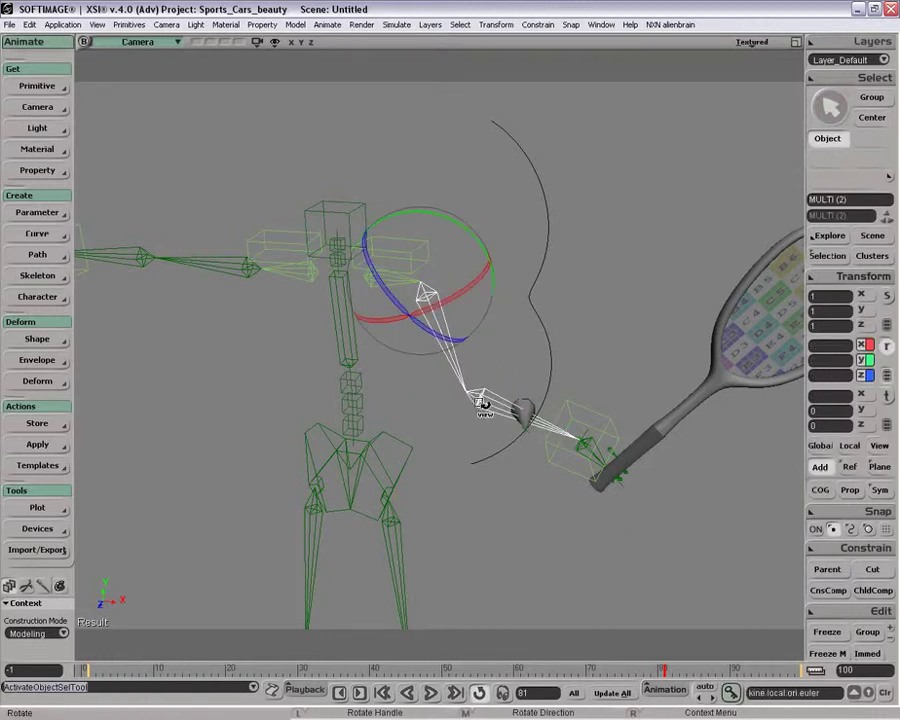
Turn on Animation Ghosting in the camera view to show the racket's positions around the current frame
left_click(663, 689)
mouse_move(566, 462)
left_click(658, 297)
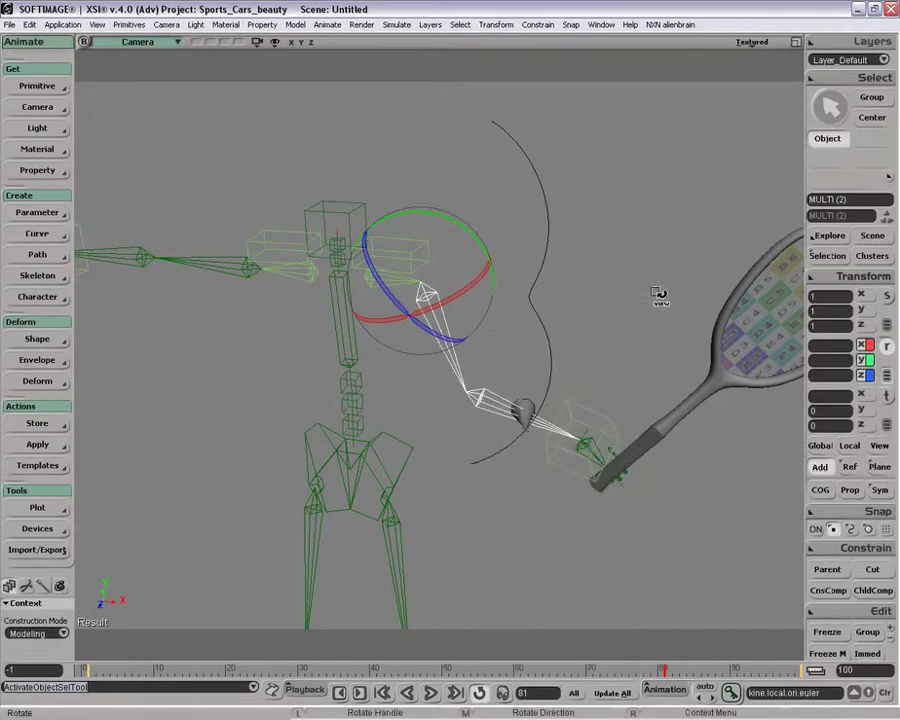
left_click(752, 43)
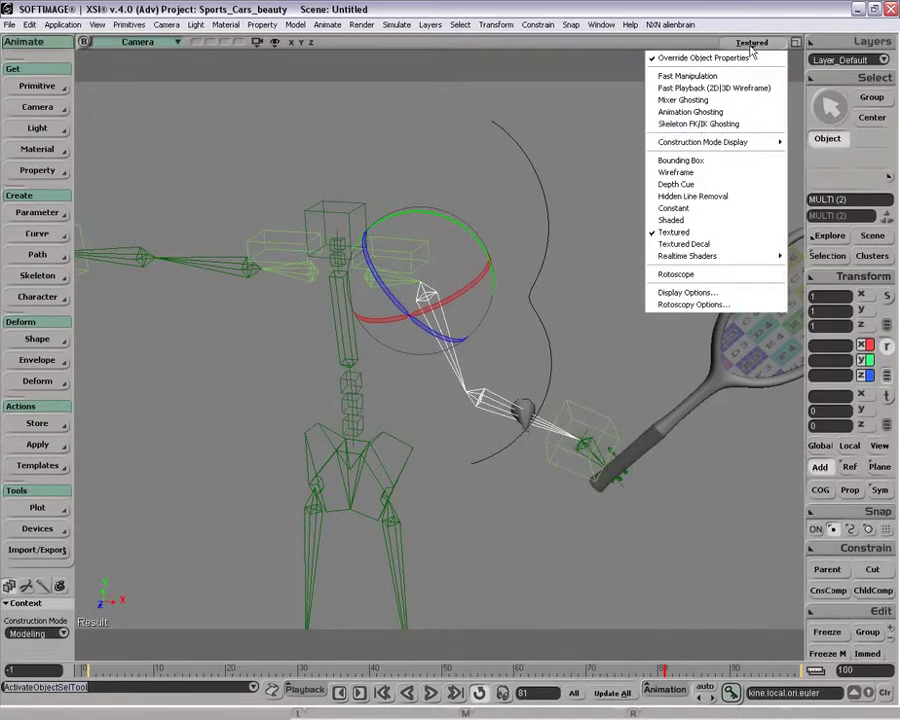
left_click(697, 112)
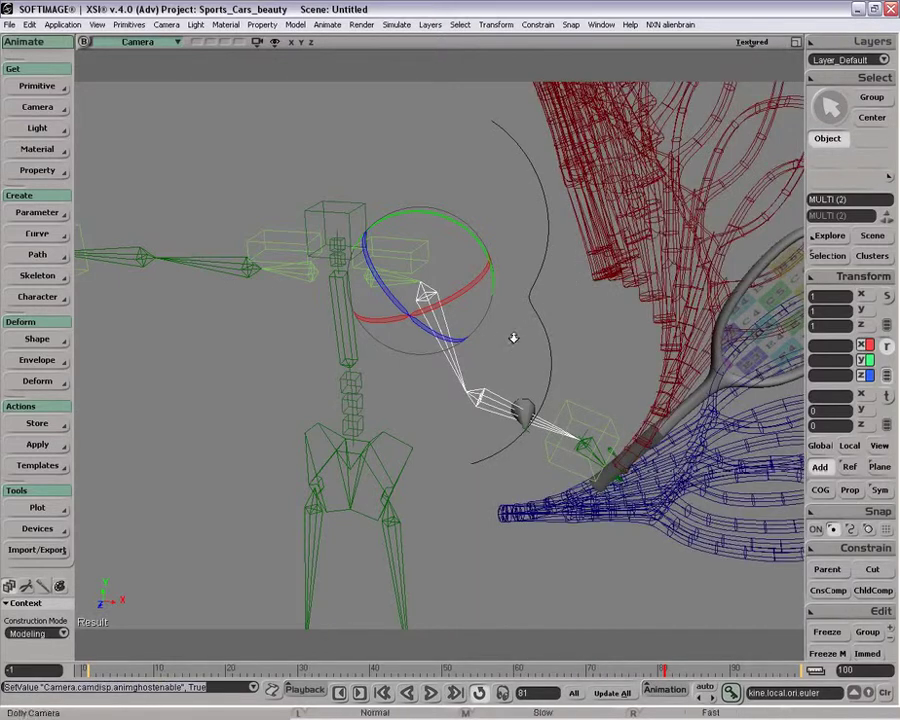
Convert the Euler rotation of the selected left bicep and forearm bones to quaternion
scroll(517, 342, "down", 5)
key("o")
left_click_drag(622, 250, 661, 164)
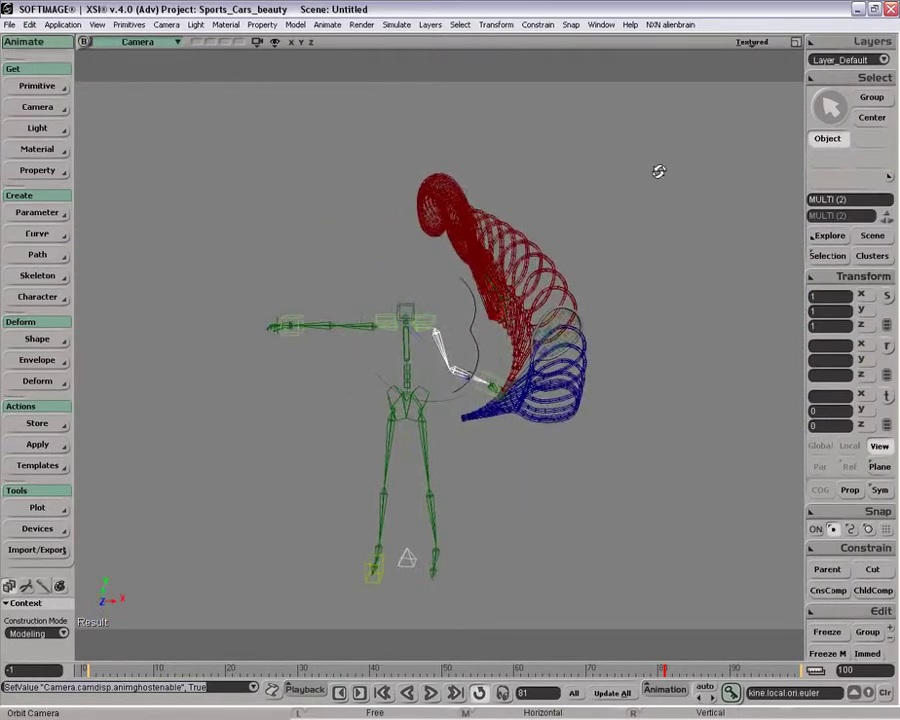
scroll(540, 348, "up", 5)
left_click_drag(540, 348, 568, 321)
key("space")
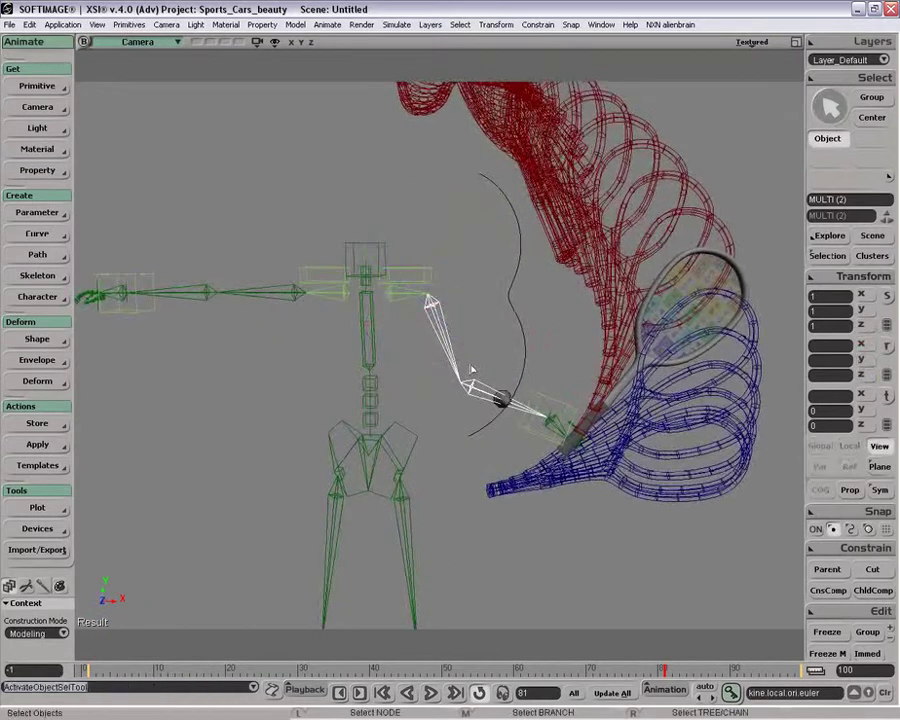
left_click(687, 692)
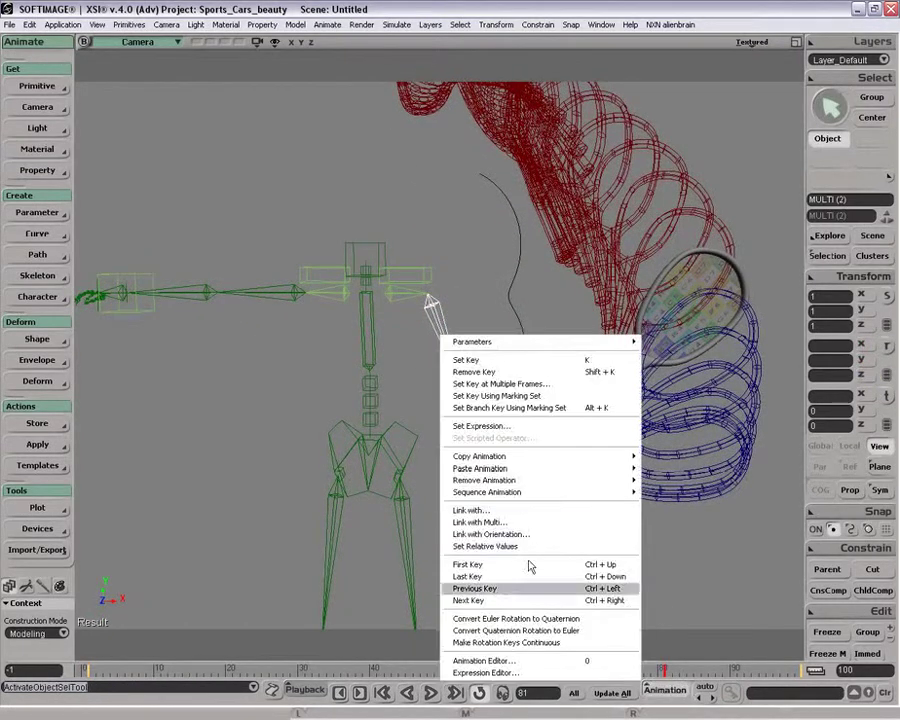
left_click(518, 620)
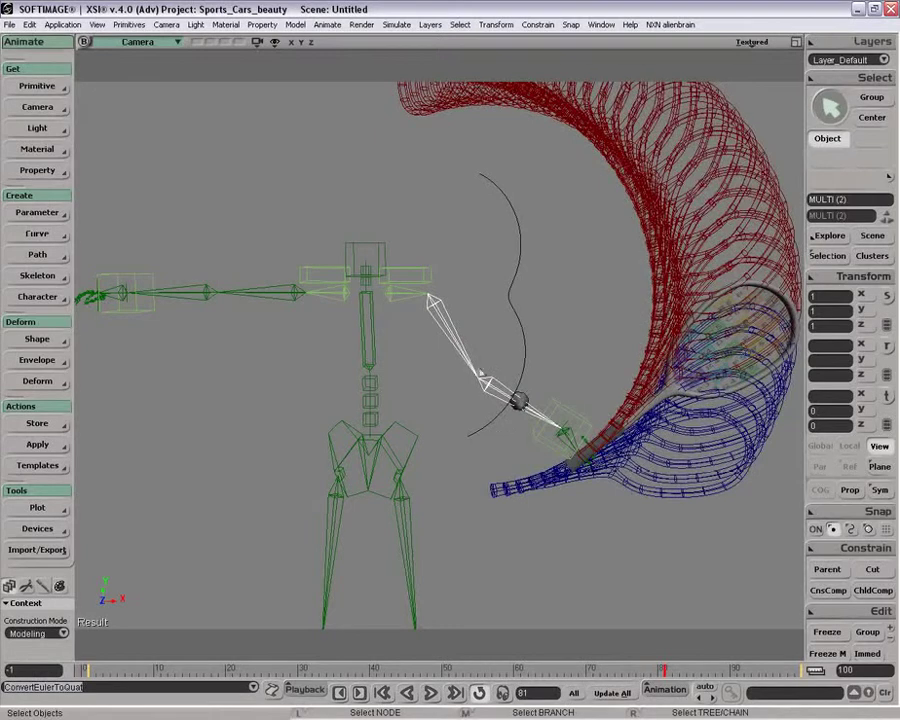
Select only the left bicep and open its rotation curves in the Animation Editor
left_click_drag(480, 361, 507, 345)
key("o")
left_click_drag(507, 345, 500, 294)
left_click(445, 345)
key("c")
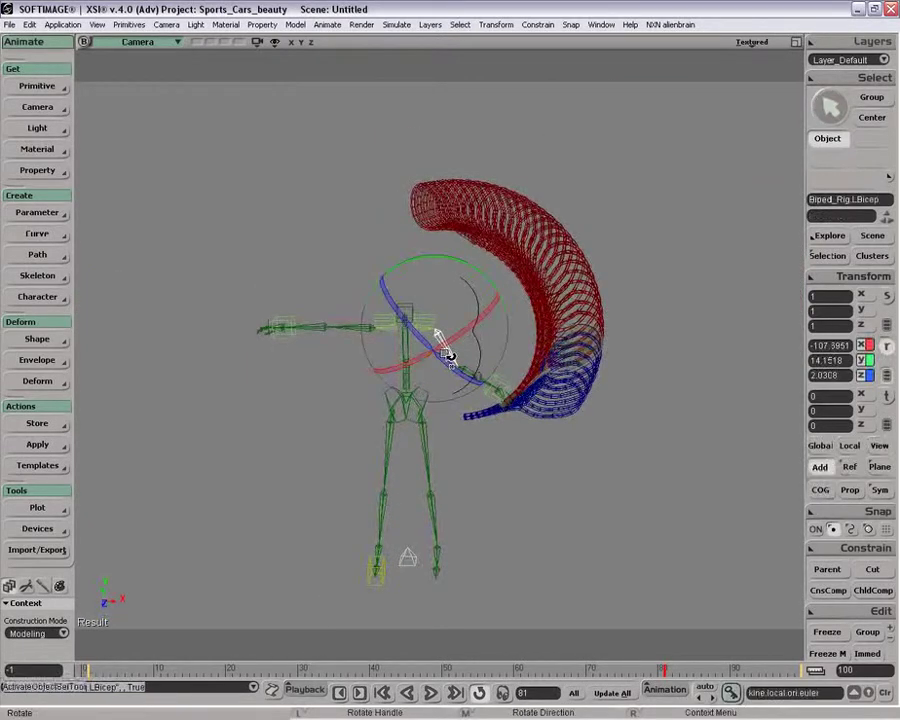
key("0")
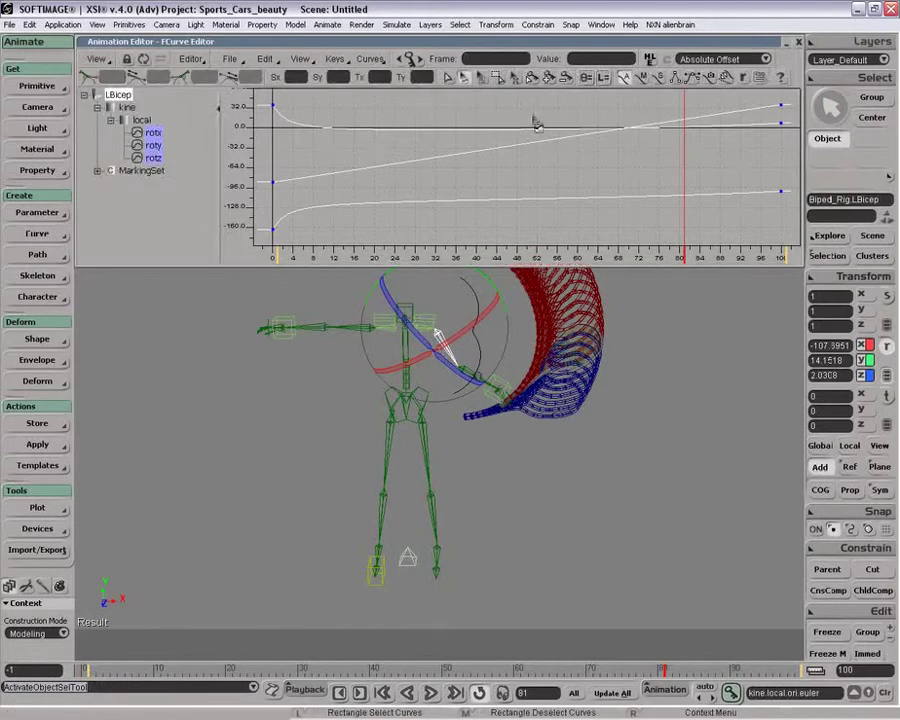
Add a key to the bicep's rotation curves, placing it at frame 36 with rotY slightly lower than the original curve
left_click(465, 178)
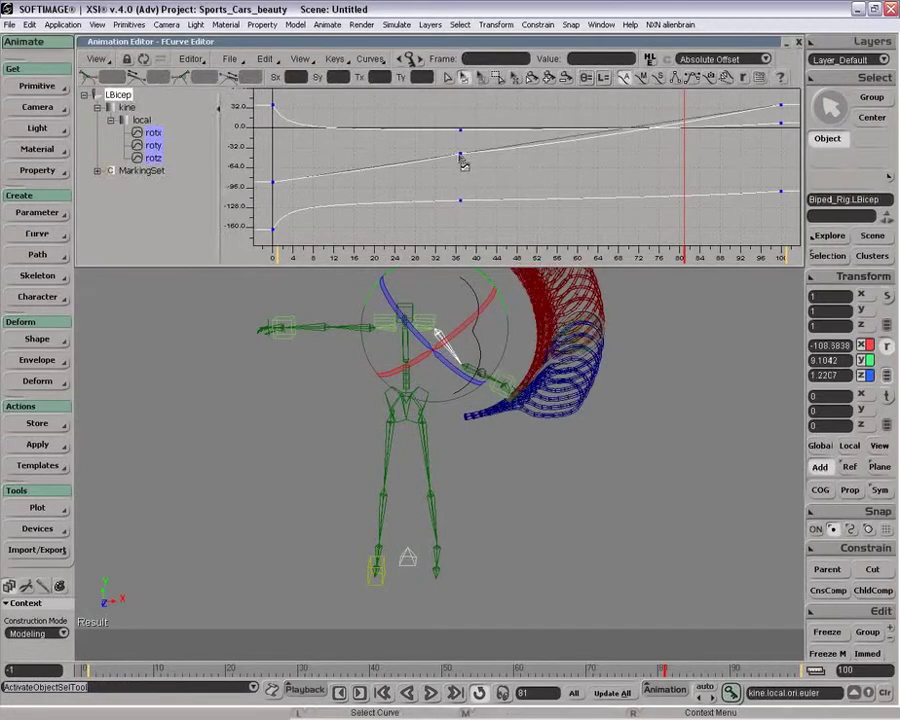
left_click(465, 155)
left_click_drag(461, 156, 471, 238)
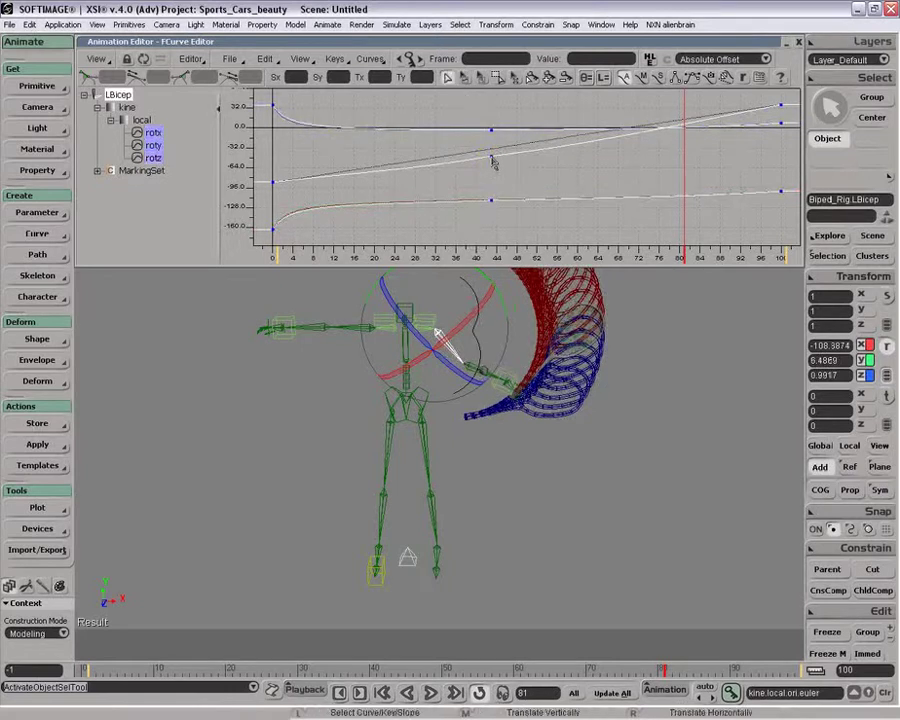
left_click_drag(457, 163, 456, 160)
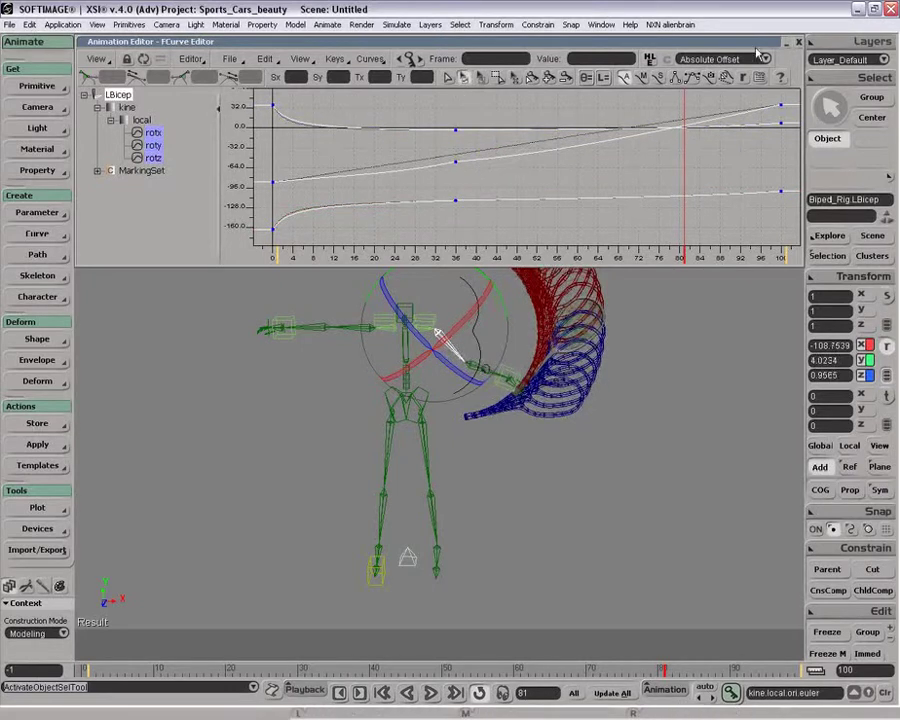
left_click(790, 62)
left_click(815, 146)
left_click(795, 66)
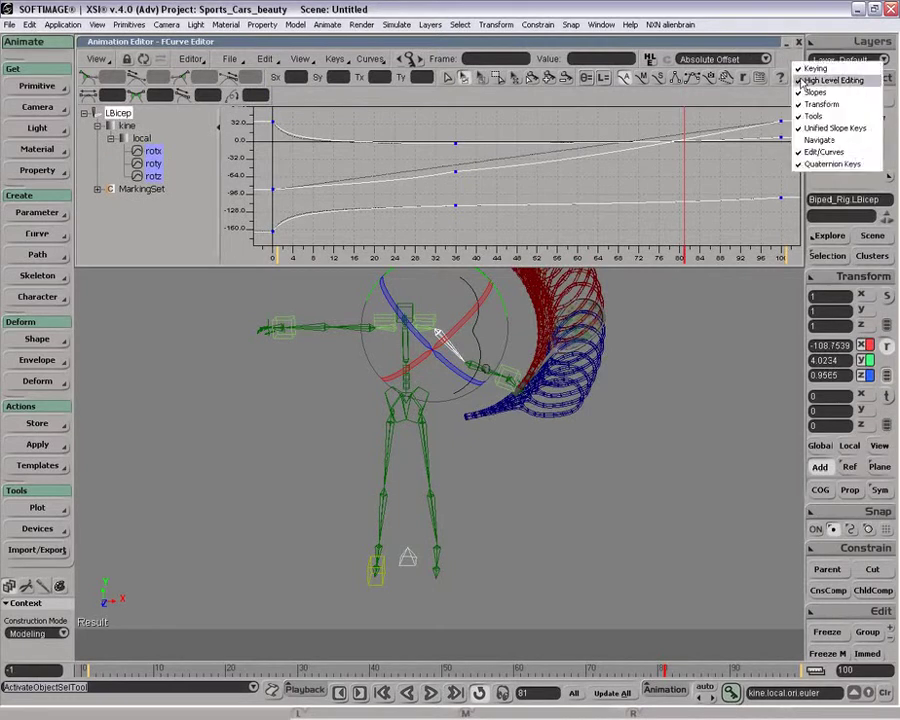
left_click(818, 166)
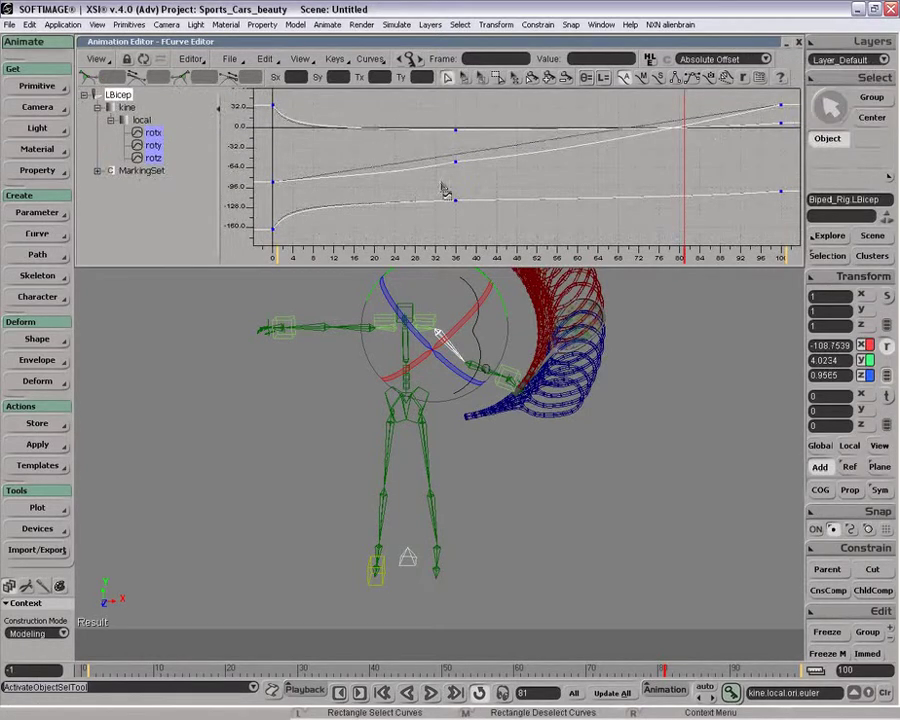
Inspect the frame 36 keys on the bicep's rotX and rotZ curves and close the Animation Editor
left_click_drag(441, 184, 471, 214)
middle_click_drag(481, 268, 456, 145)
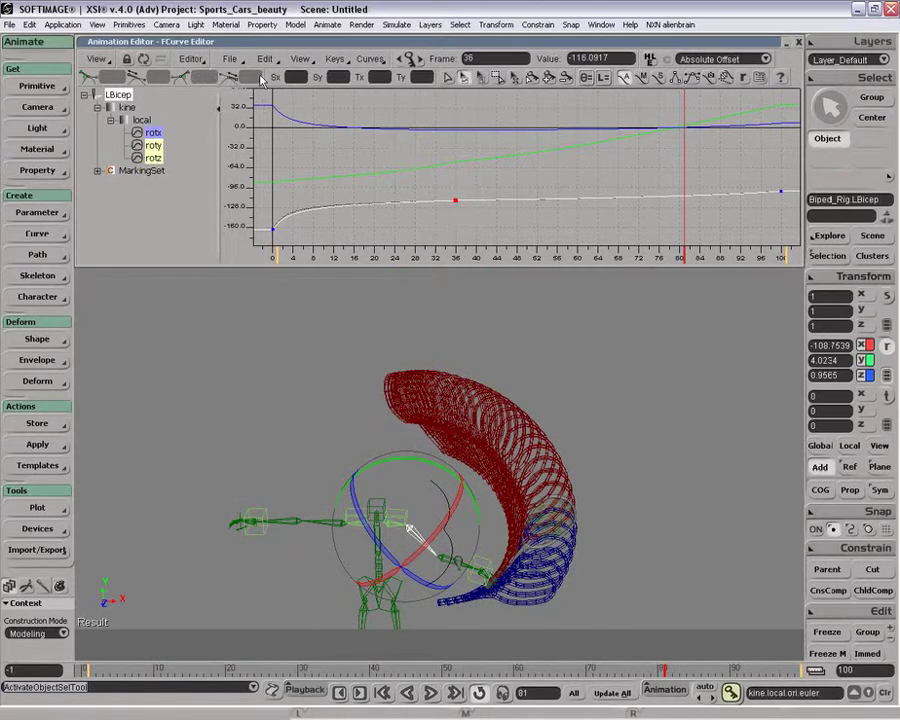
left_click(535, 195)
left_click_drag(502, 189, 509, 207)
left_click_drag(488, 119, 498, 203)
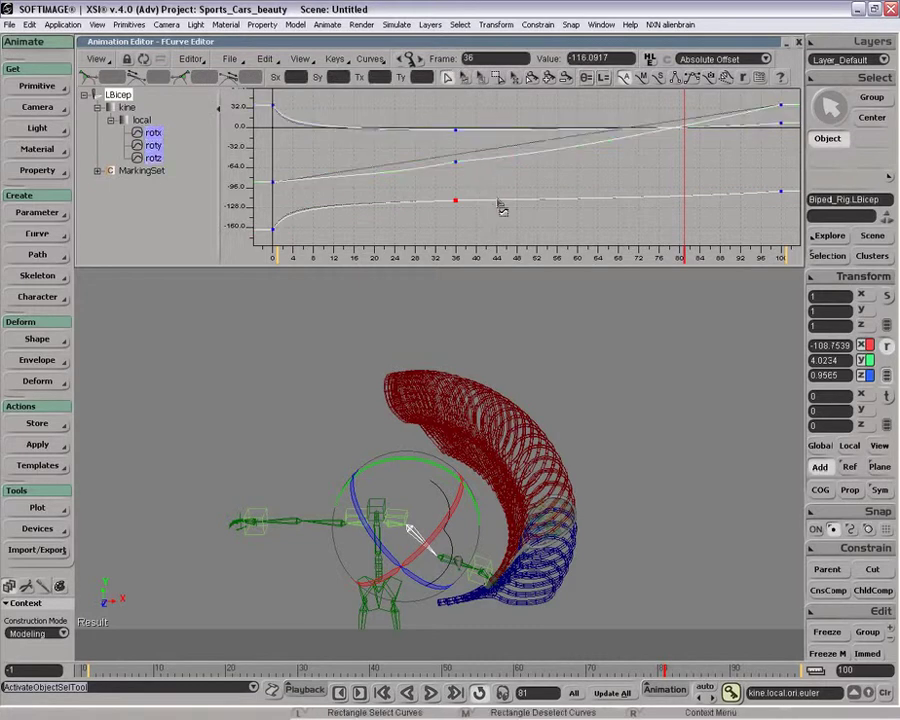
left_click(453, 132)
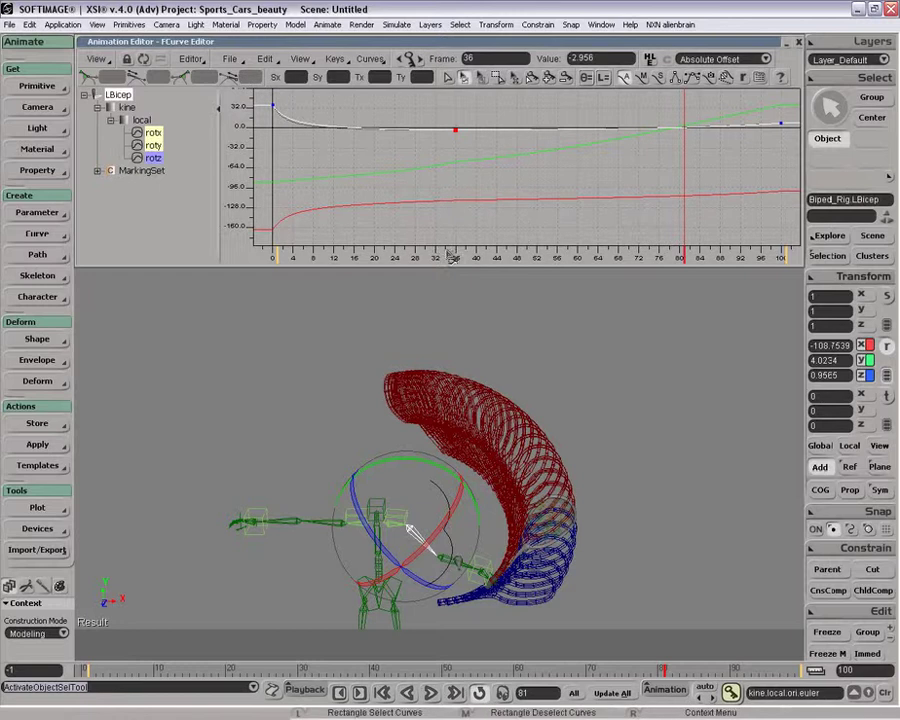
left_click(798, 42)
Examine the left bicep up close and the ghosted racket swing around the whole rig from an angled view
key("f")
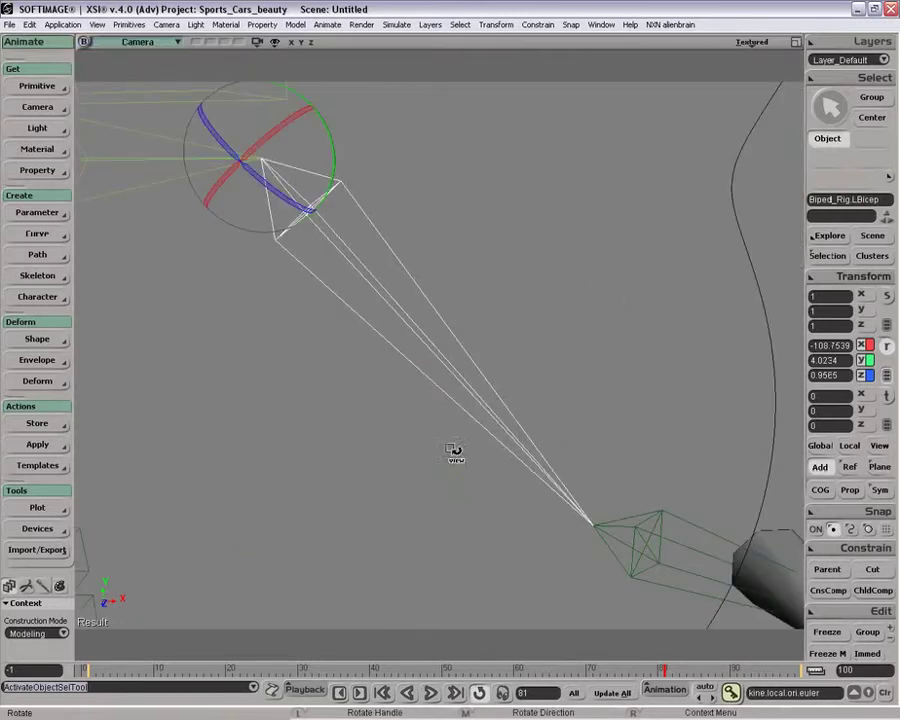
middle_click_drag(468, 432, 500, 358)
key("o")
left_click_drag(500, 358, 542, 297)
key("c")
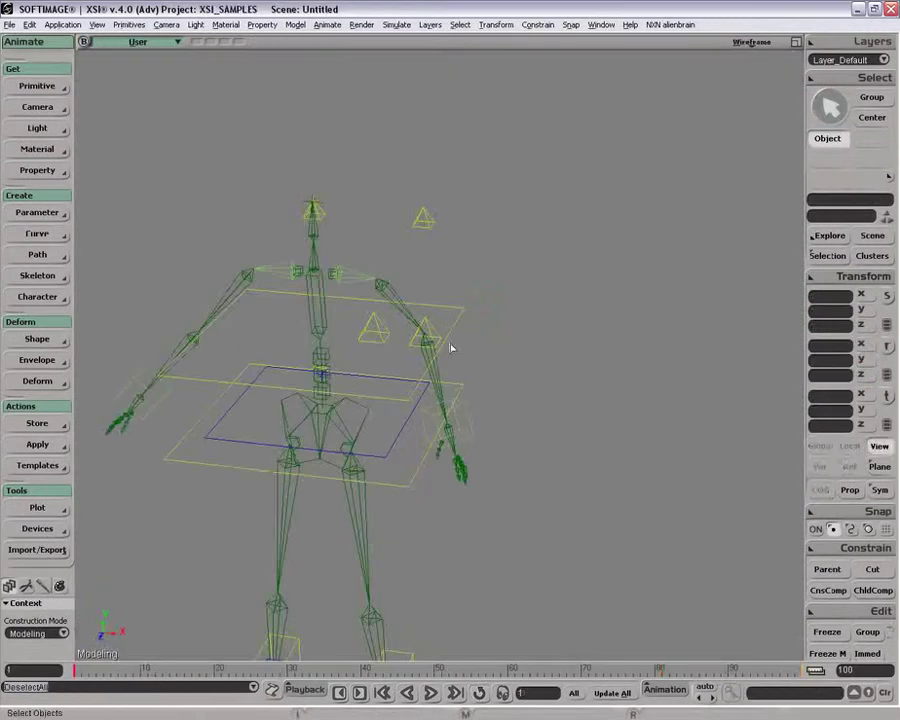
key("z")
left_click_drag(380, 425, 434, 362)
left_click_drag(487, 306, 509, 279)
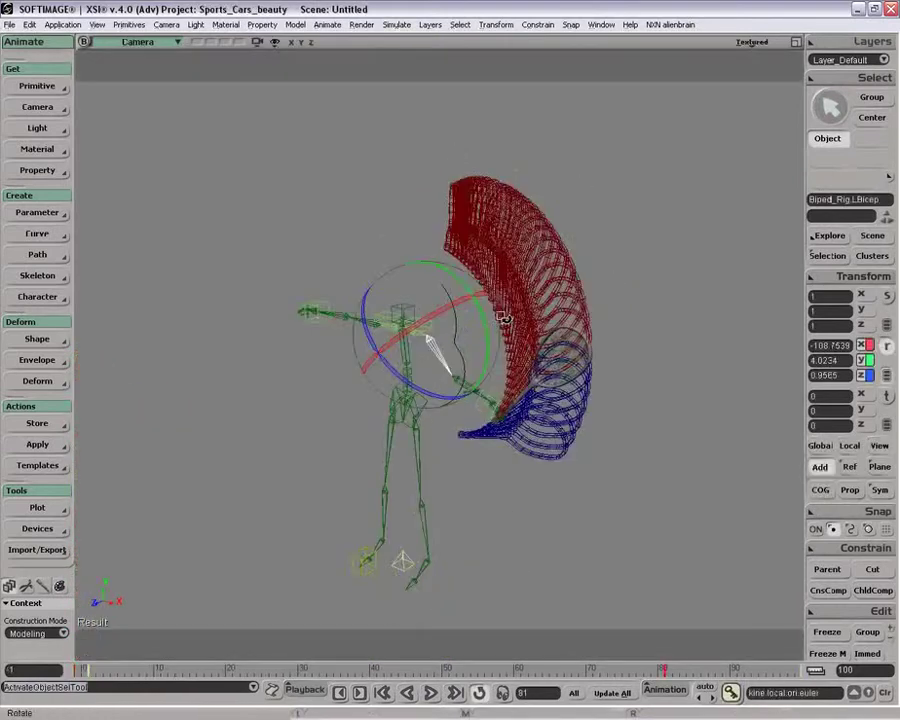
Look up the rotation conversion commands for the left bicep and switch to the XSI_SAMPLES XSI session
right_click(440, 337)
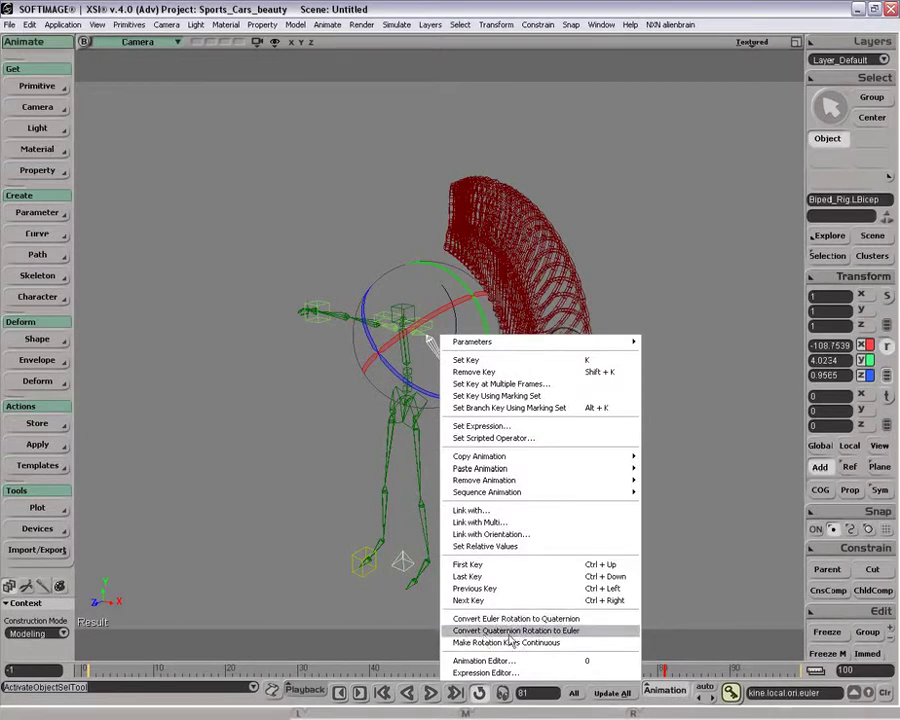
left_click(612, 619)
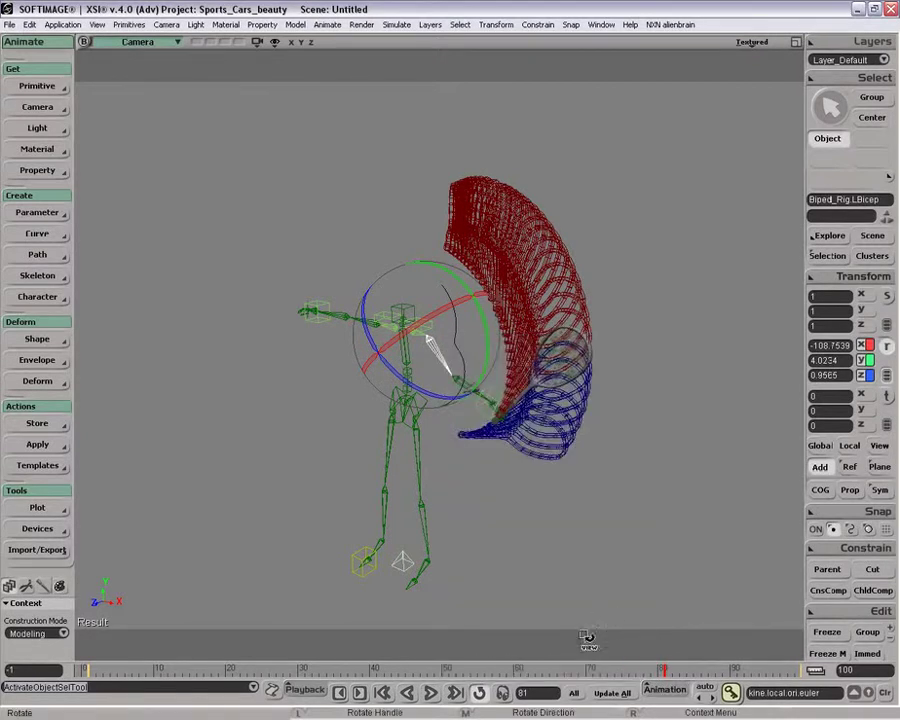
key("alt+Tab")
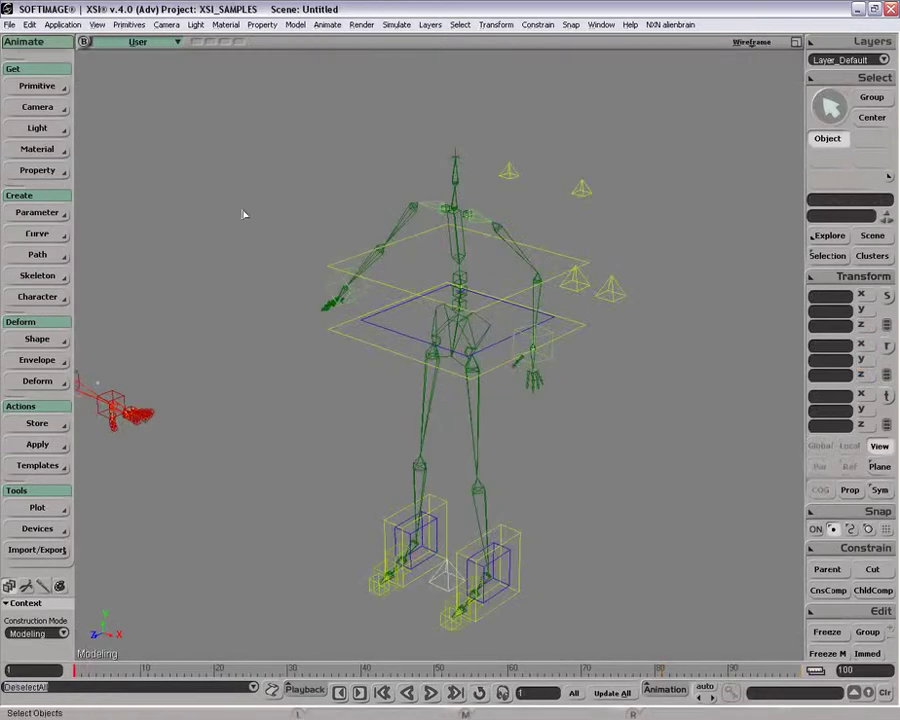